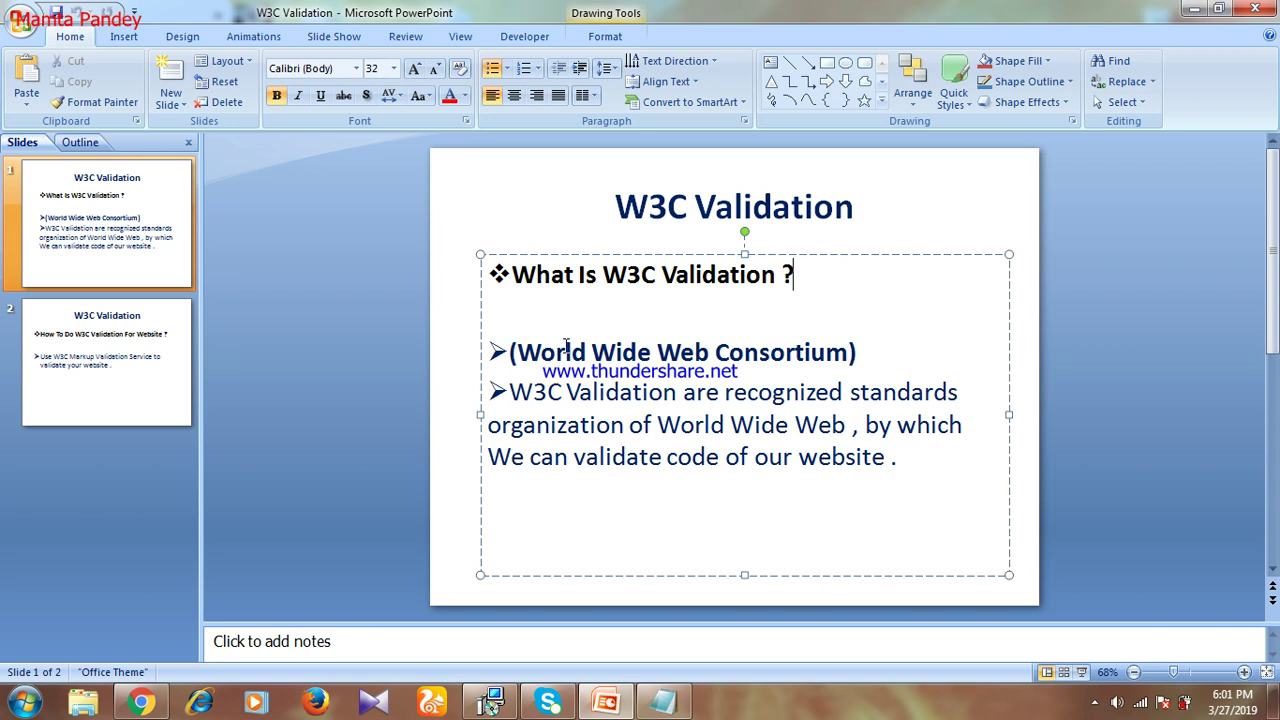
Highlight the slide 1 title 'W3C Validation' and the heading 'What Is W3C Validation ?'
{"action": "left_click", "coordinate": [653, 235]}
{"action": "left_click_drag", "start_coordinate": [860, 222], "coordinate": [638, 210]}
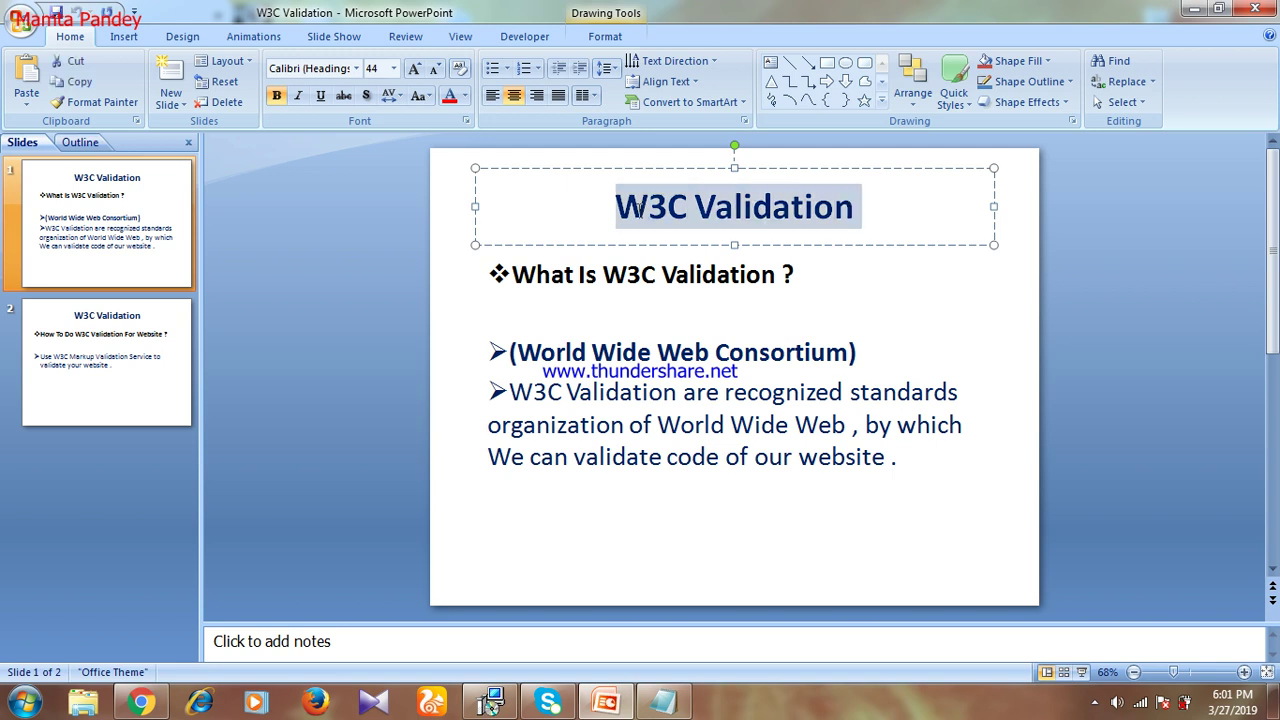
{"action": "left_click", "coordinate": [716, 289]}
{"action": "left_click_drag", "start_coordinate": [806, 283], "coordinate": [533, 292]}
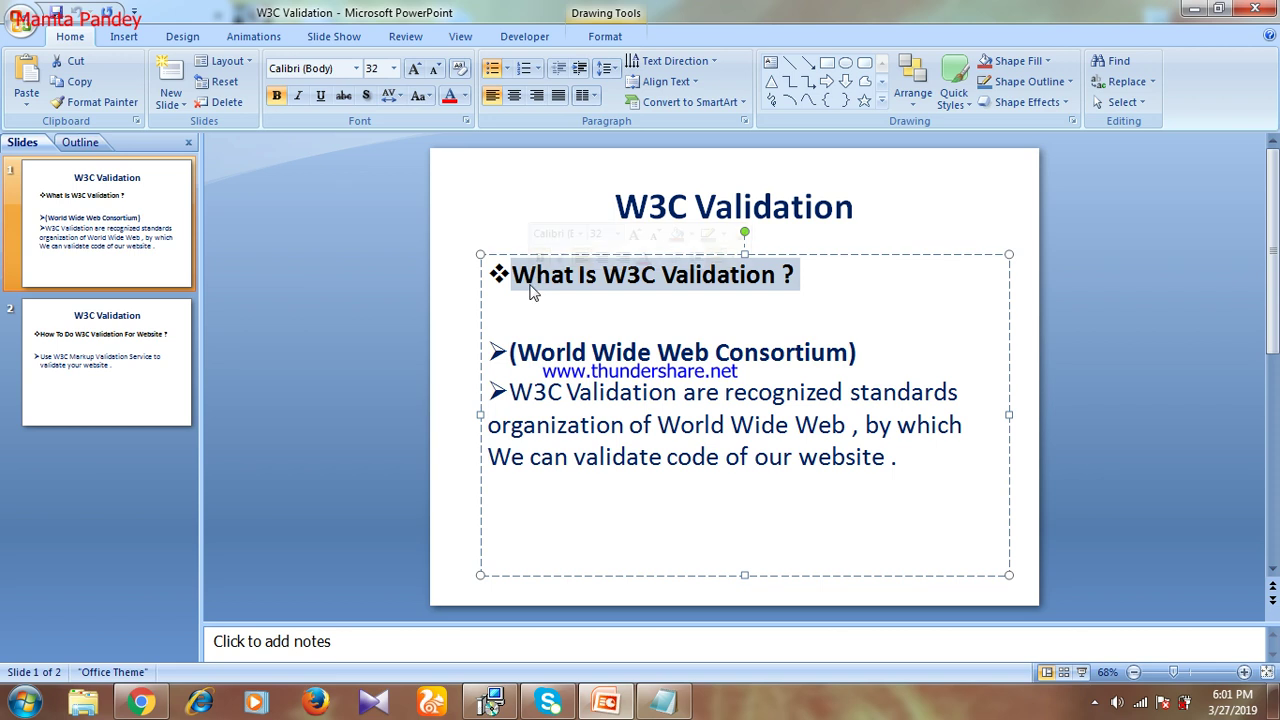
Glance at slide 2, then highlight slide 1's heading and its third bullet's text
{"action": "left_click", "coordinate": [98, 358]}
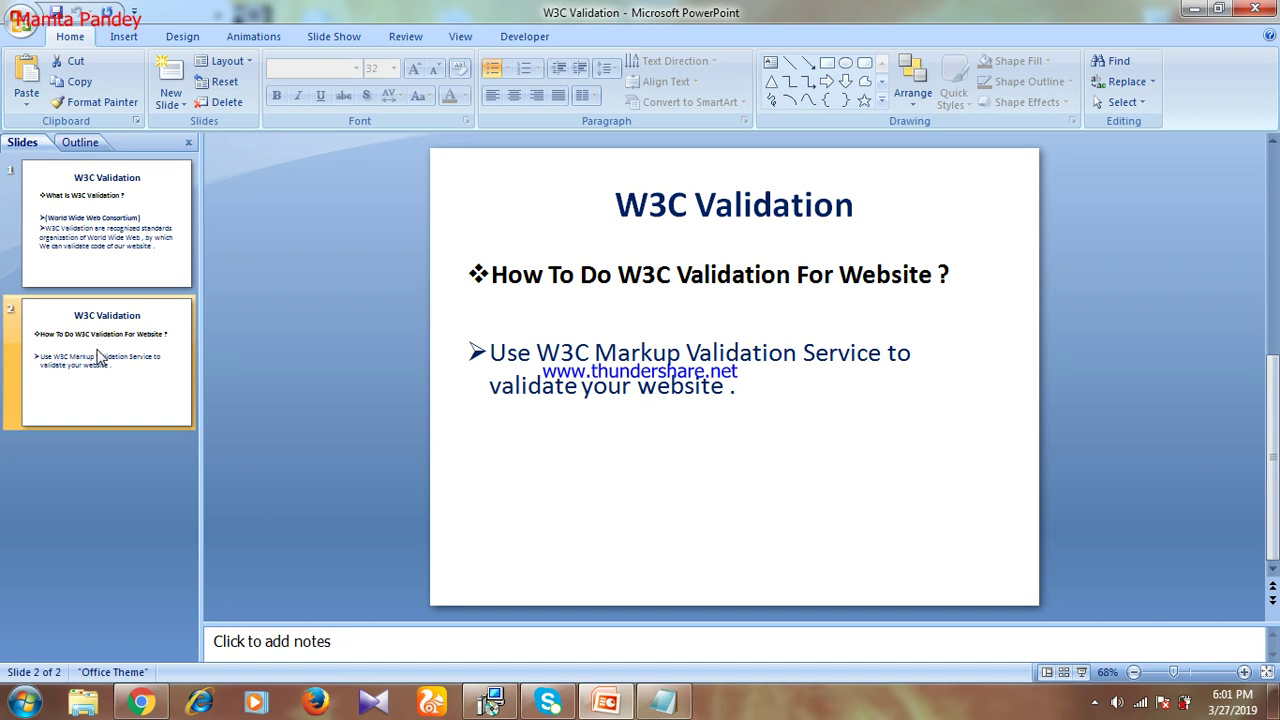
{"action": "left_click", "coordinate": [125, 185]}
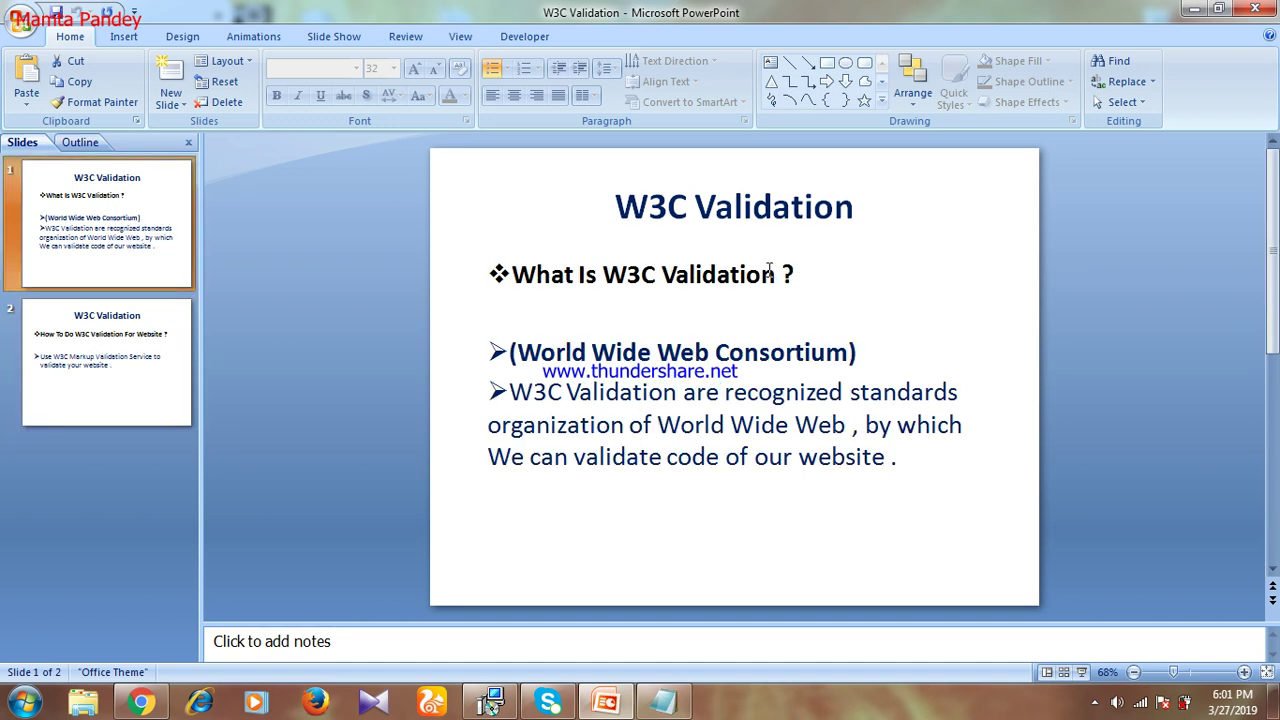
{"action": "left_click", "coordinate": [705, 274]}
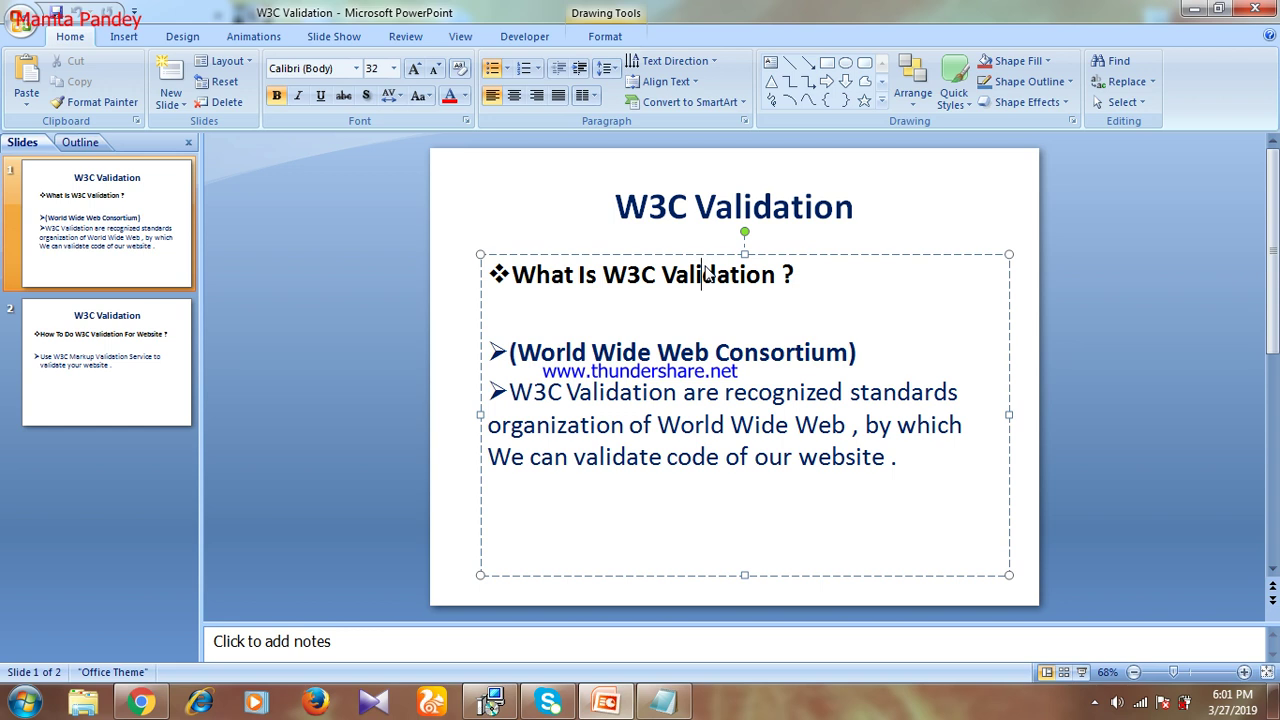
{"action": "left_click", "coordinate": [845, 264]}
{"action": "left_click_drag", "start_coordinate": [814, 277], "coordinate": [514, 282]}
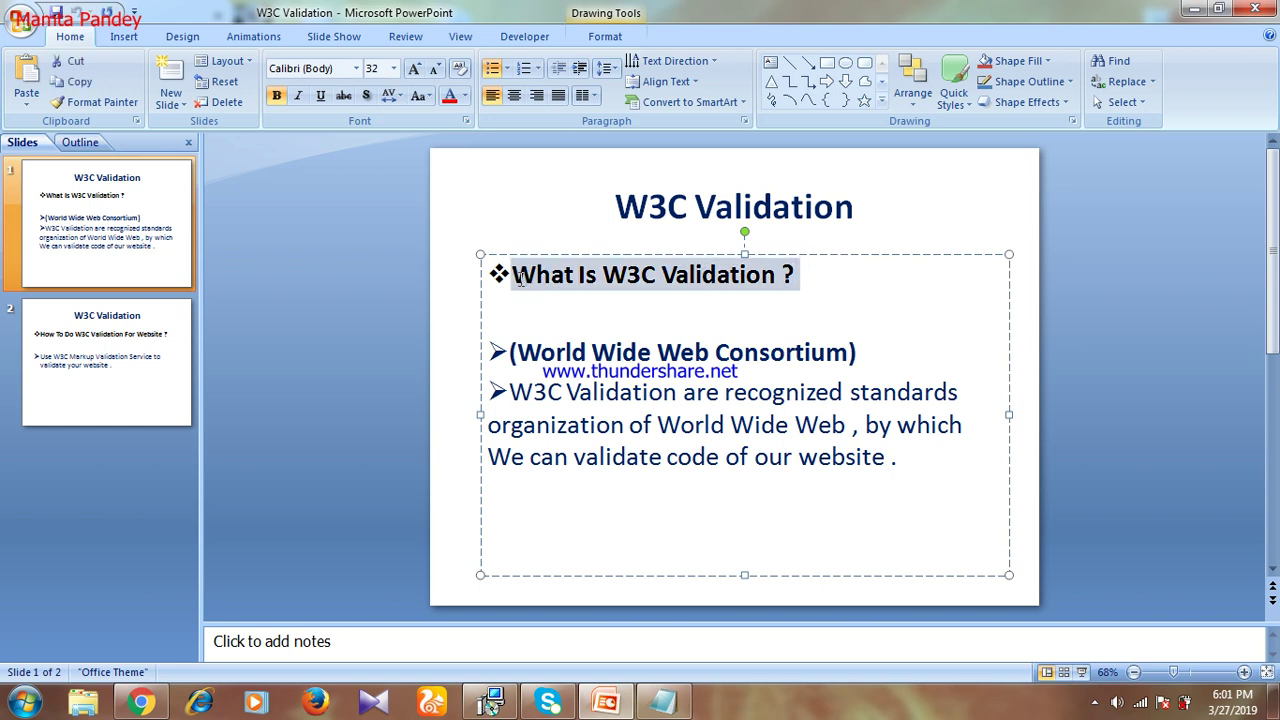
{"action": "left_click", "coordinate": [617, 358]}
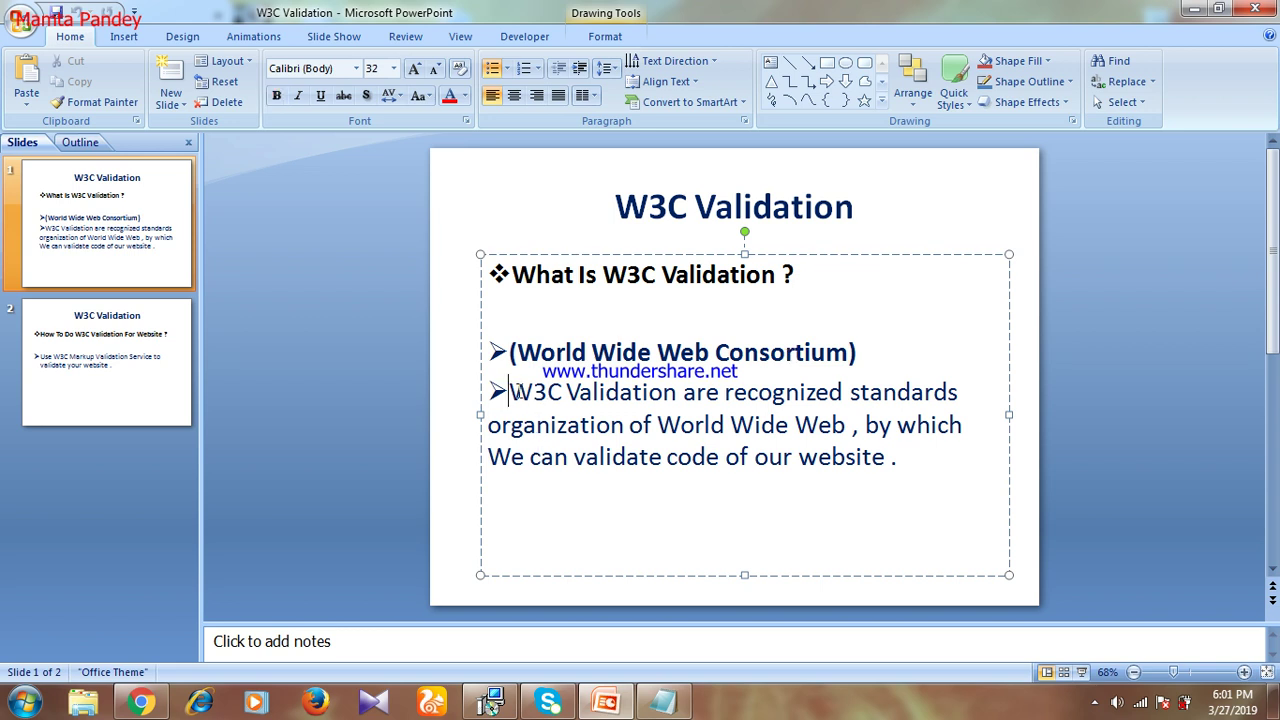
{"action": "left_click_drag", "start_coordinate": [508, 392], "coordinate": [897, 477]}
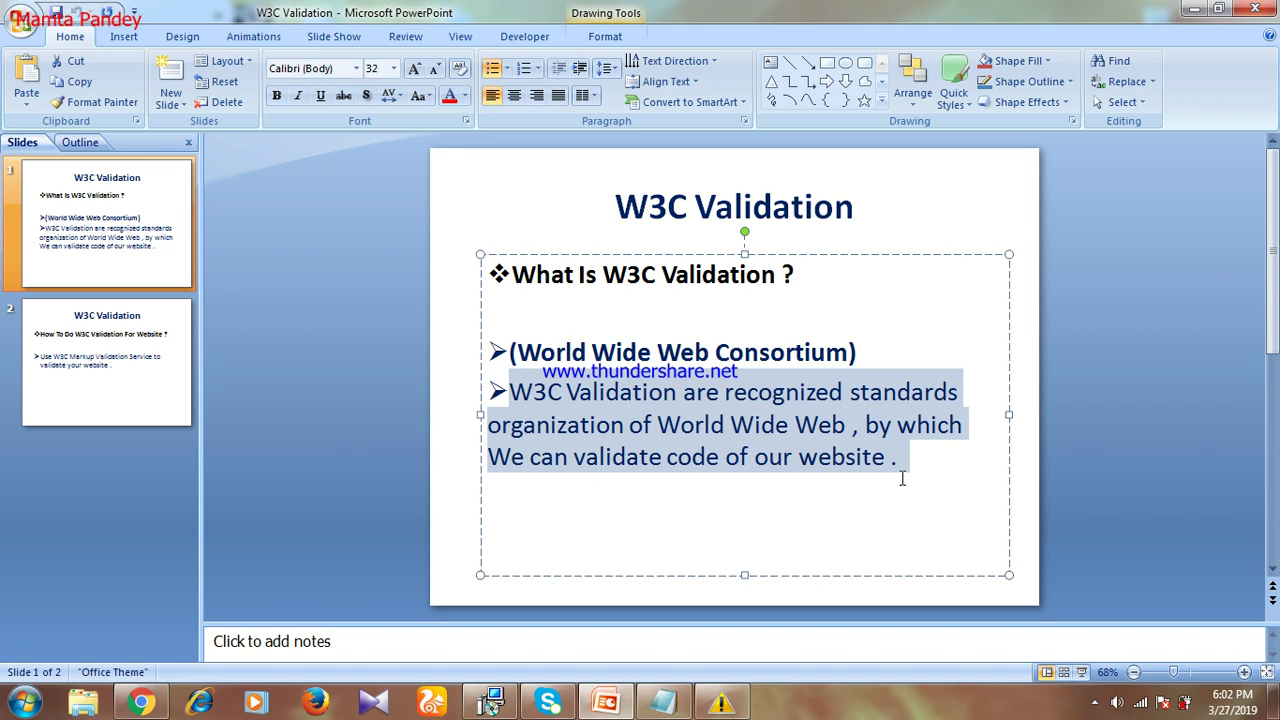
{"action": "left_click", "coordinate": [902, 479]}
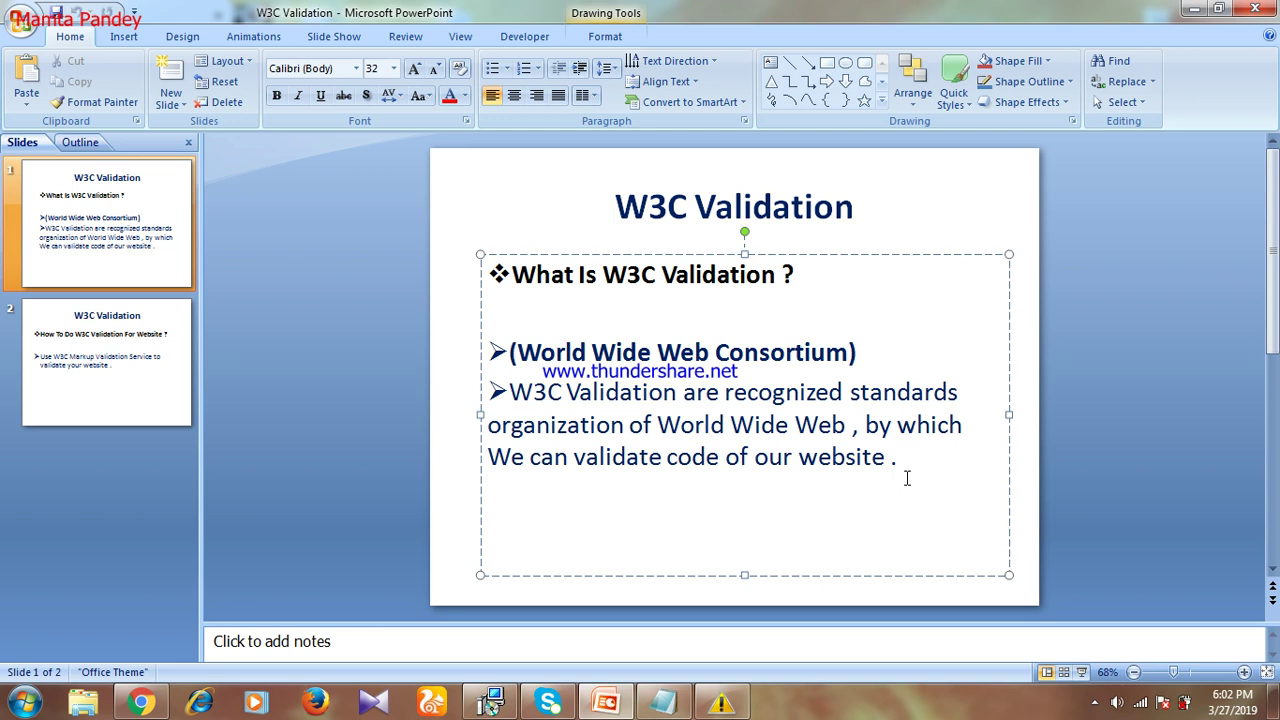
Copy 'W3C Markup Validation Service' from slide 2's bullet and bring up Chrome
{"action": "left_click", "coordinate": [82, 398]}
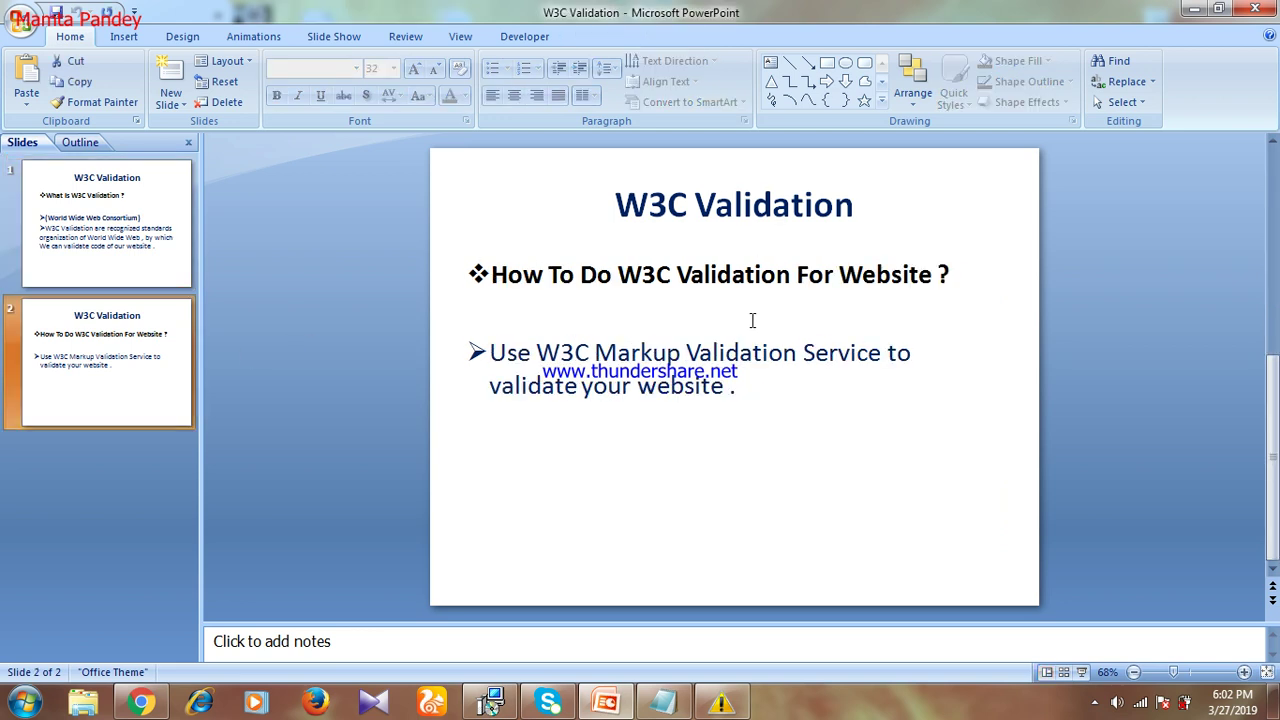
{"action": "left_click", "coordinate": [918, 287]}
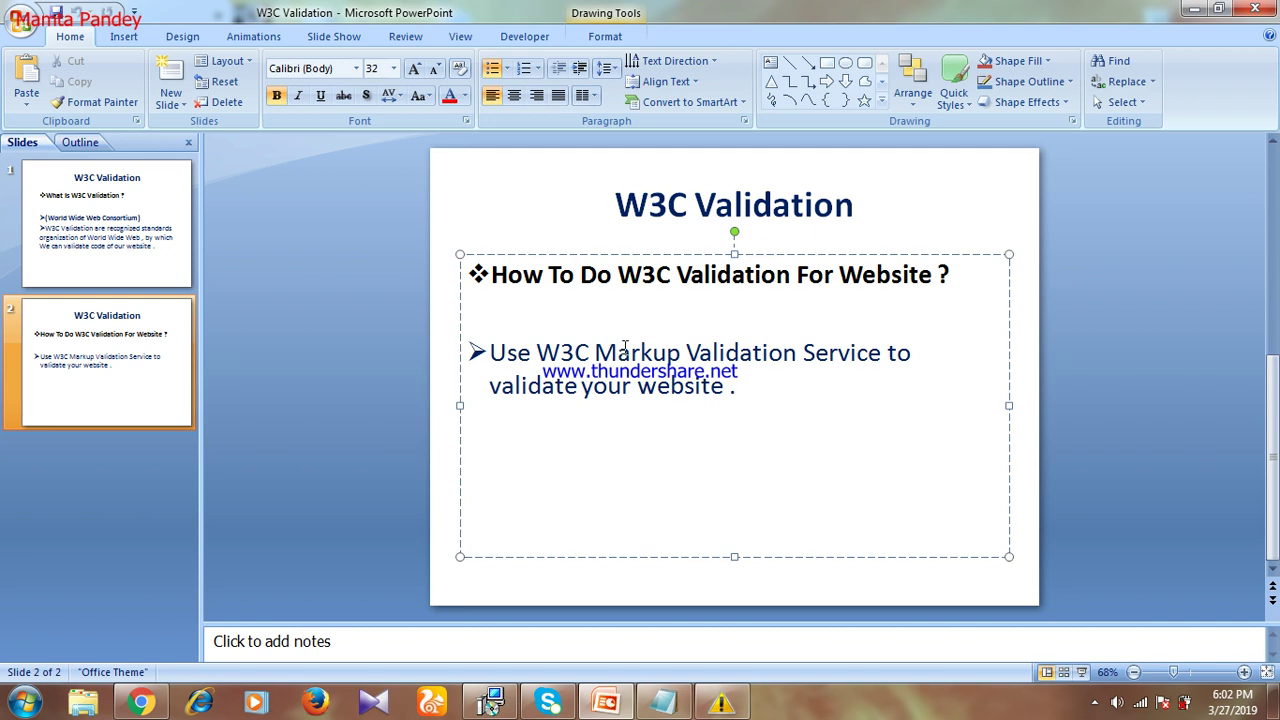
{"action": "left_click", "coordinate": [590, 352]}
{"action": "left_click", "coordinate": [125, 238]}
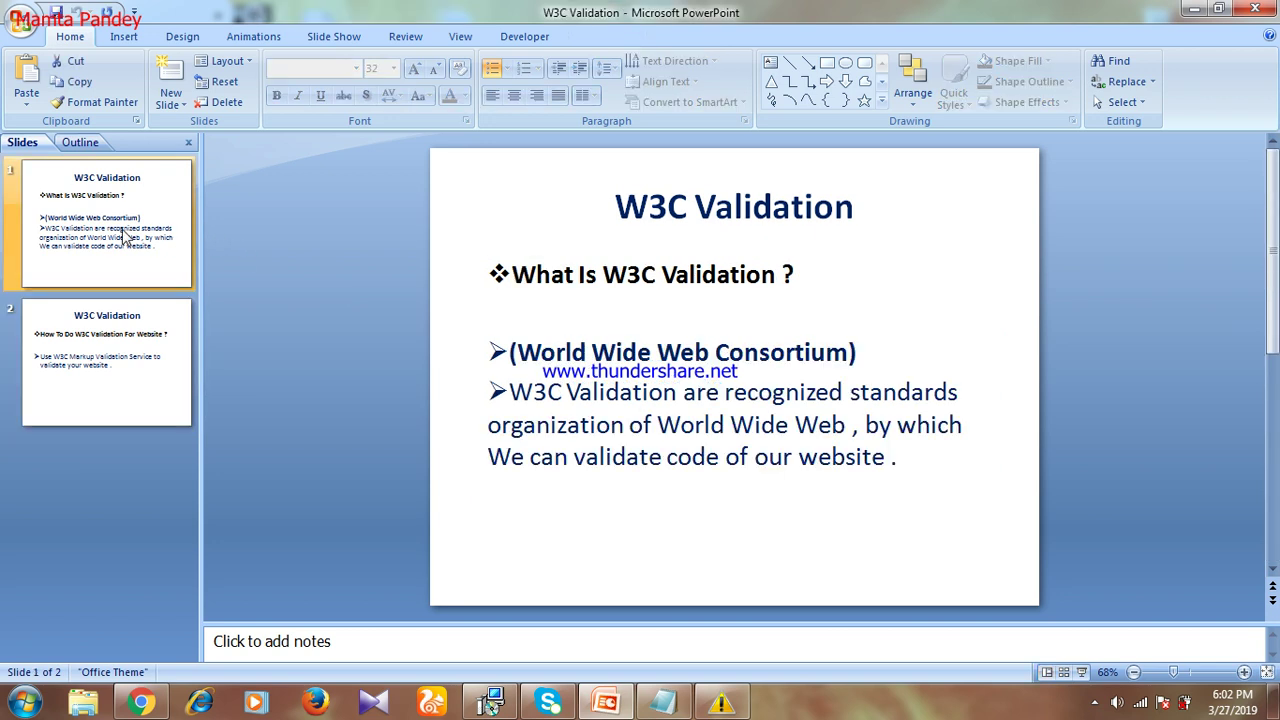
{"action": "left_click", "coordinate": [120, 360]}
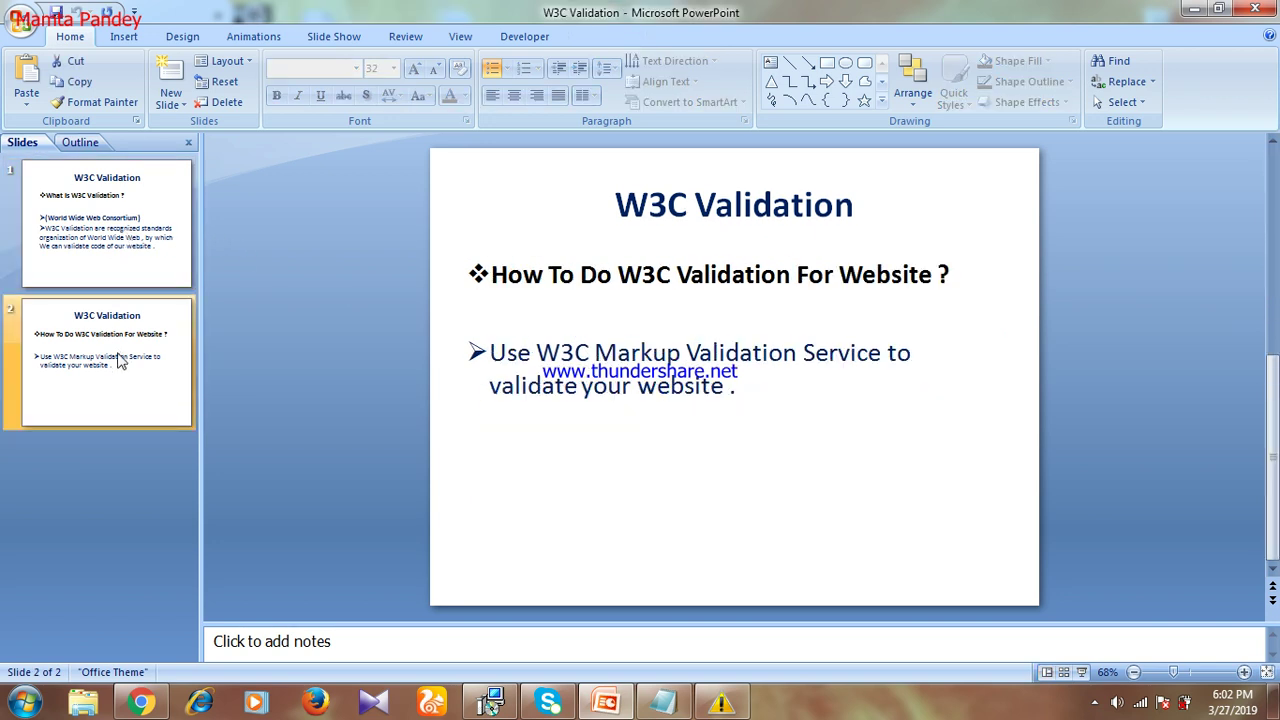
{"action": "left_click", "coordinate": [520, 358]}
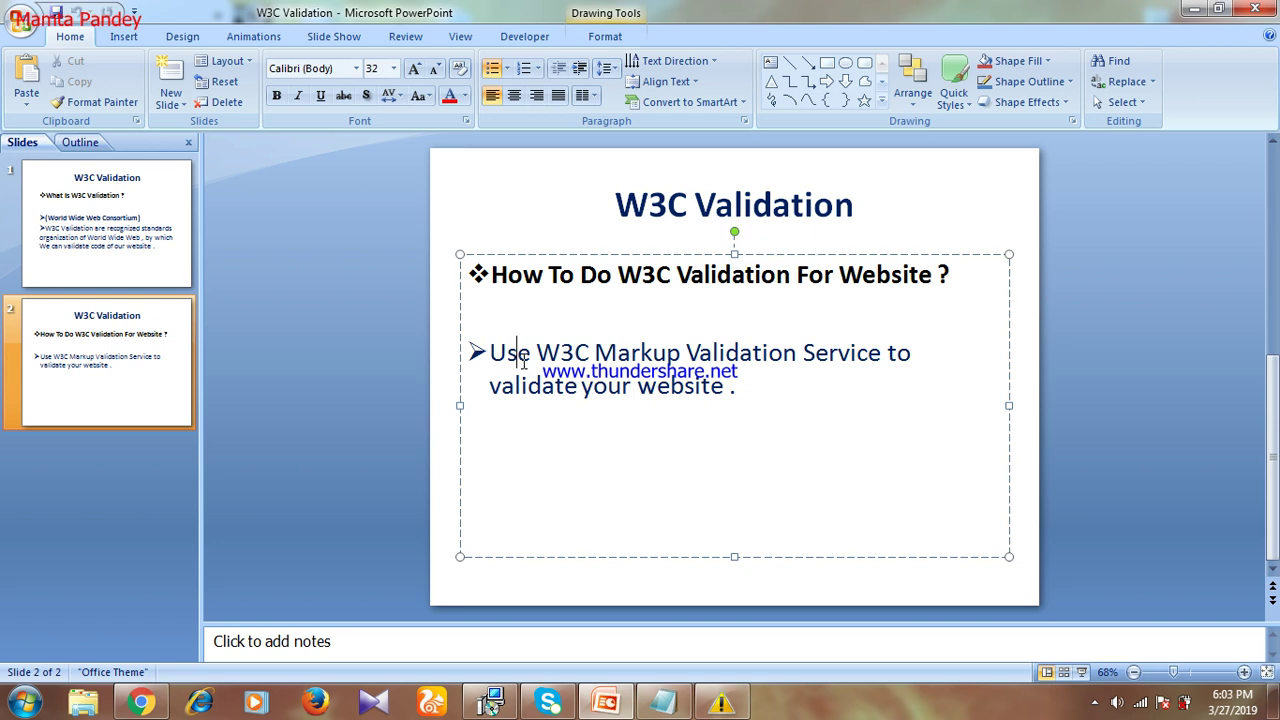
{"action": "left_click", "coordinate": [534, 351]}
{"action": "left_click_drag", "start_coordinate": [534, 351], "coordinate": [797, 389]}
{"action": "left_click", "coordinate": [797, 389]}
{"action": "left_click_drag", "start_coordinate": [886, 352], "coordinate": [537, 365]}
{"action": "key", "text": "ctrl+c"}
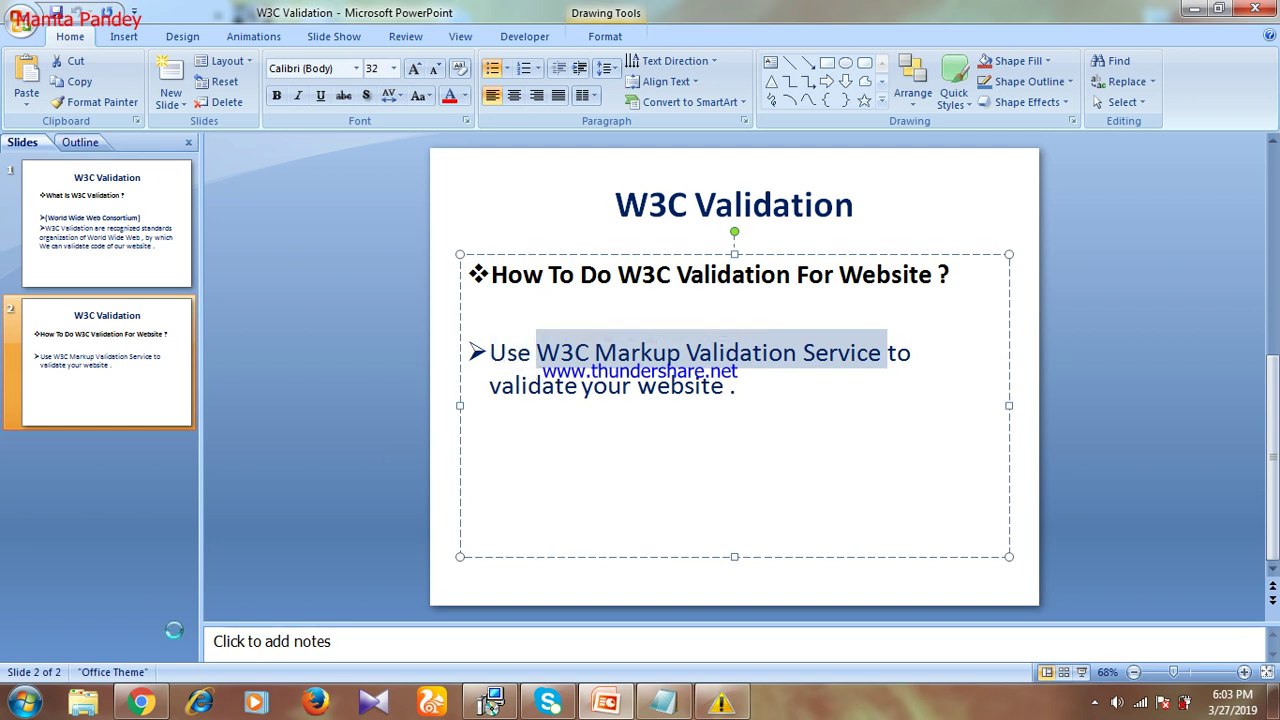
{"action": "left_click", "coordinate": [141, 702]}
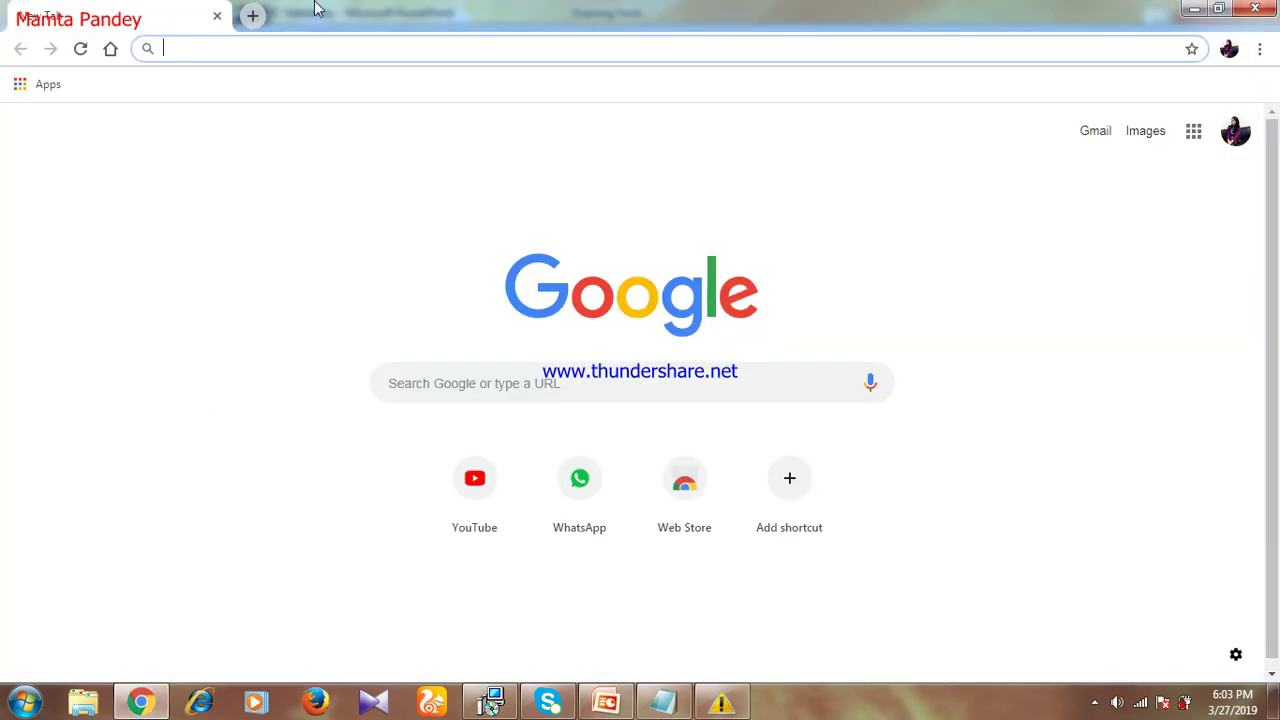
Search for the copied service name and open the validator.w3.org result
{"action": "key", "text": "ctrl+v"}
{"action": "key", "text": "Return"}
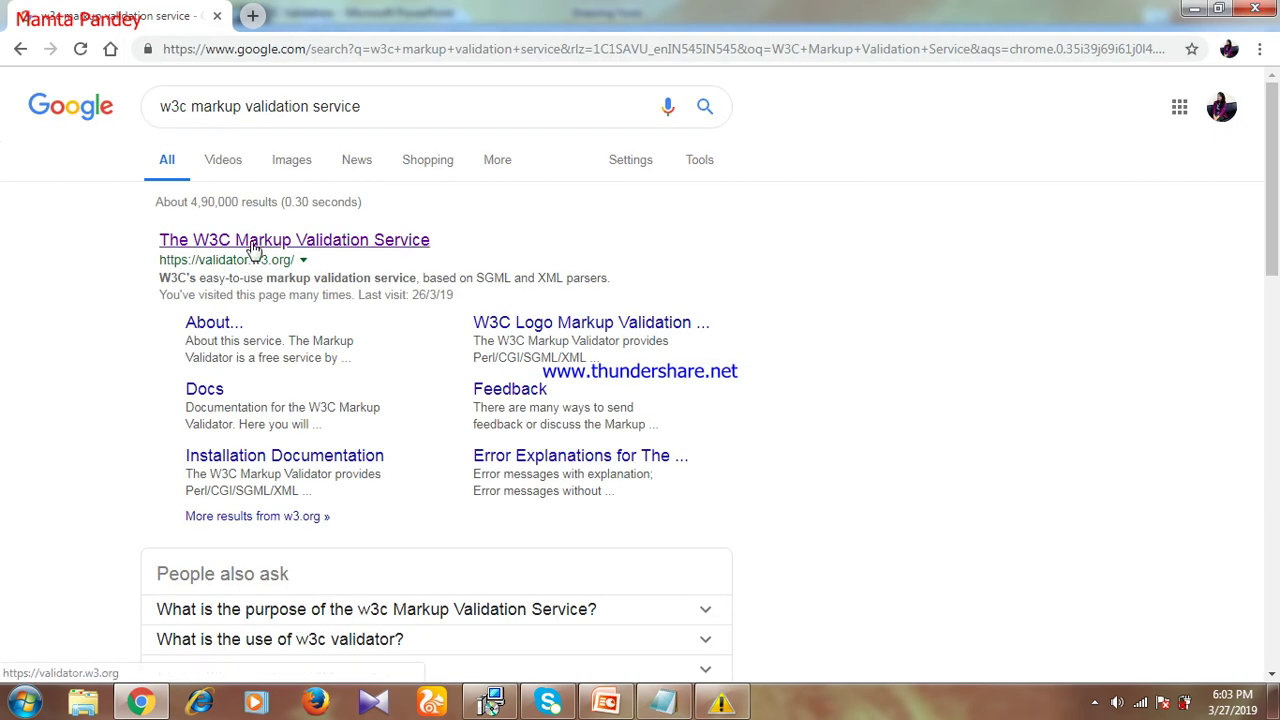
{"action": "left_click", "coordinate": [253, 248]}
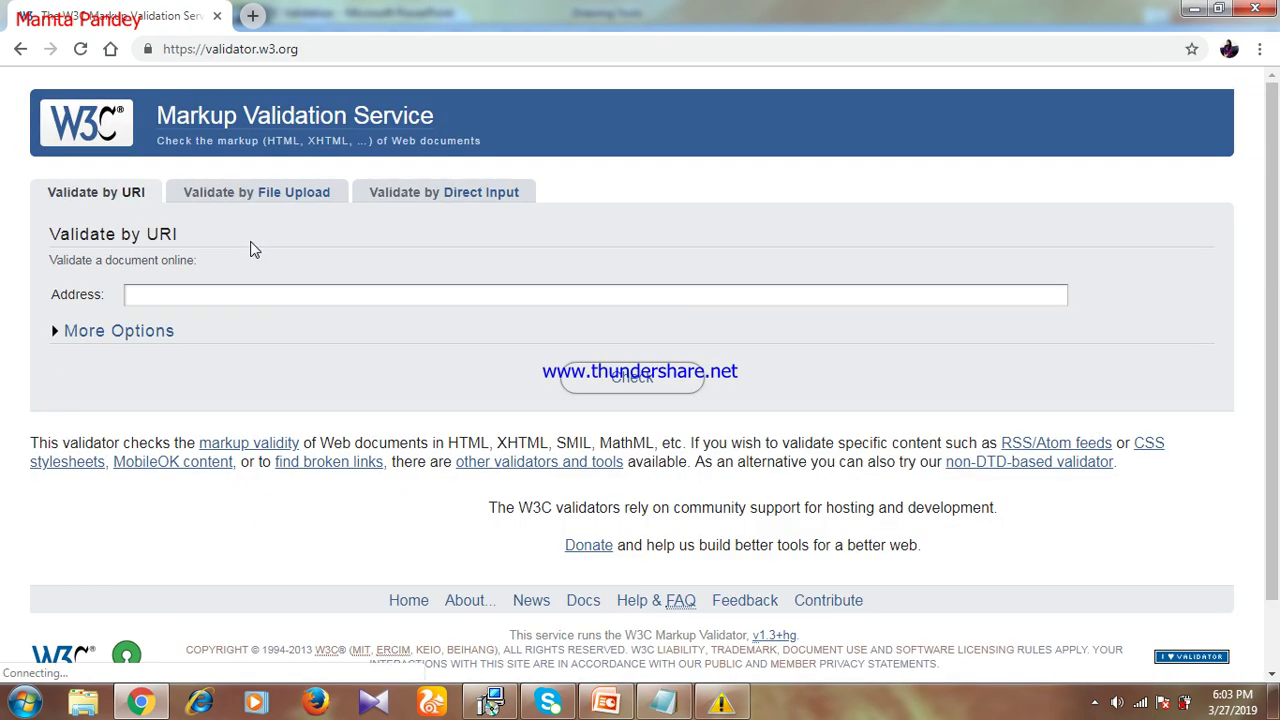
Focus the validator's Address field, dismiss its autofill, and start an empty tab
{"action": "left_click", "coordinate": [173, 297]}
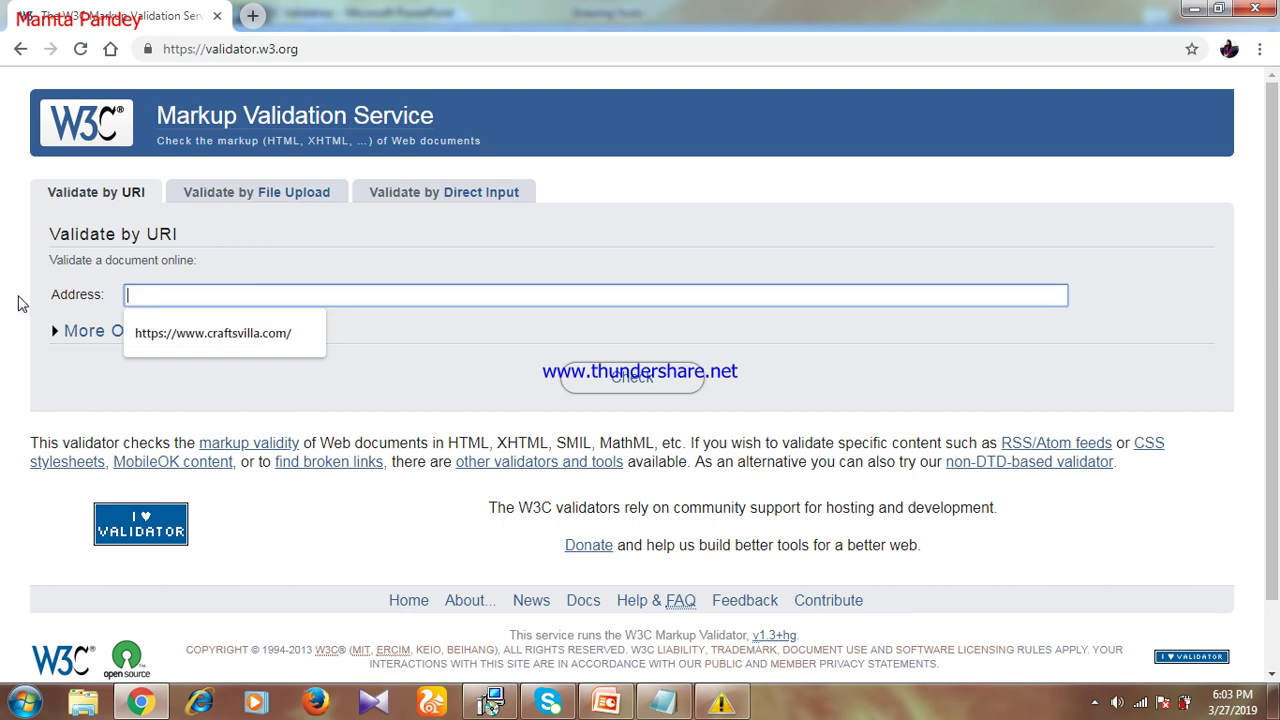
{"action": "left_click", "coordinate": [18, 303]}
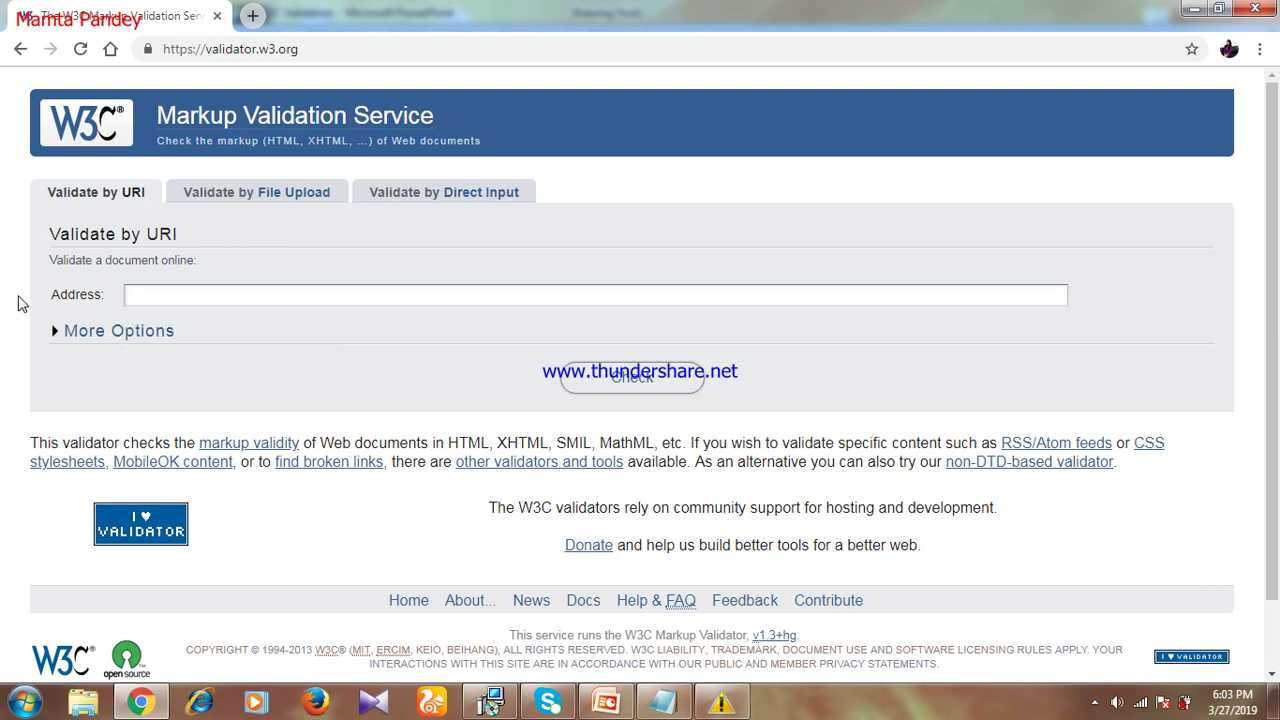
{"action": "left_click", "coordinate": [146, 296]}
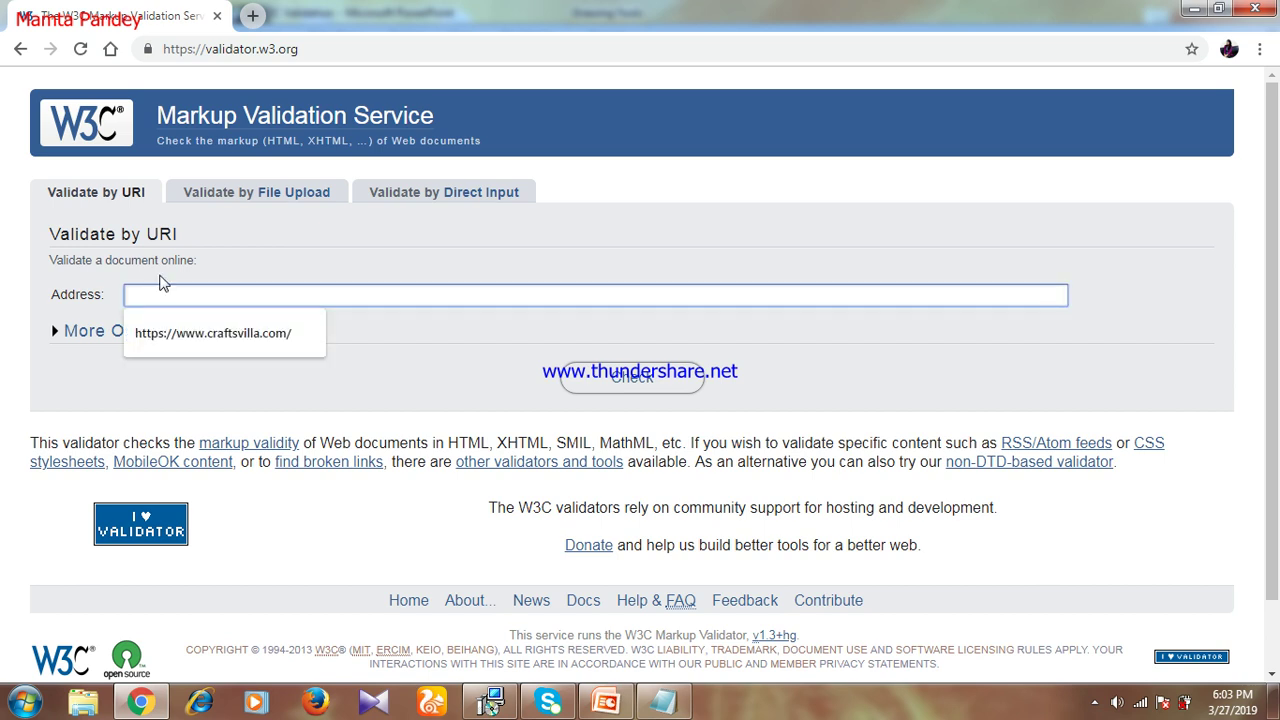
{"action": "left_click", "coordinate": [254, 17]}
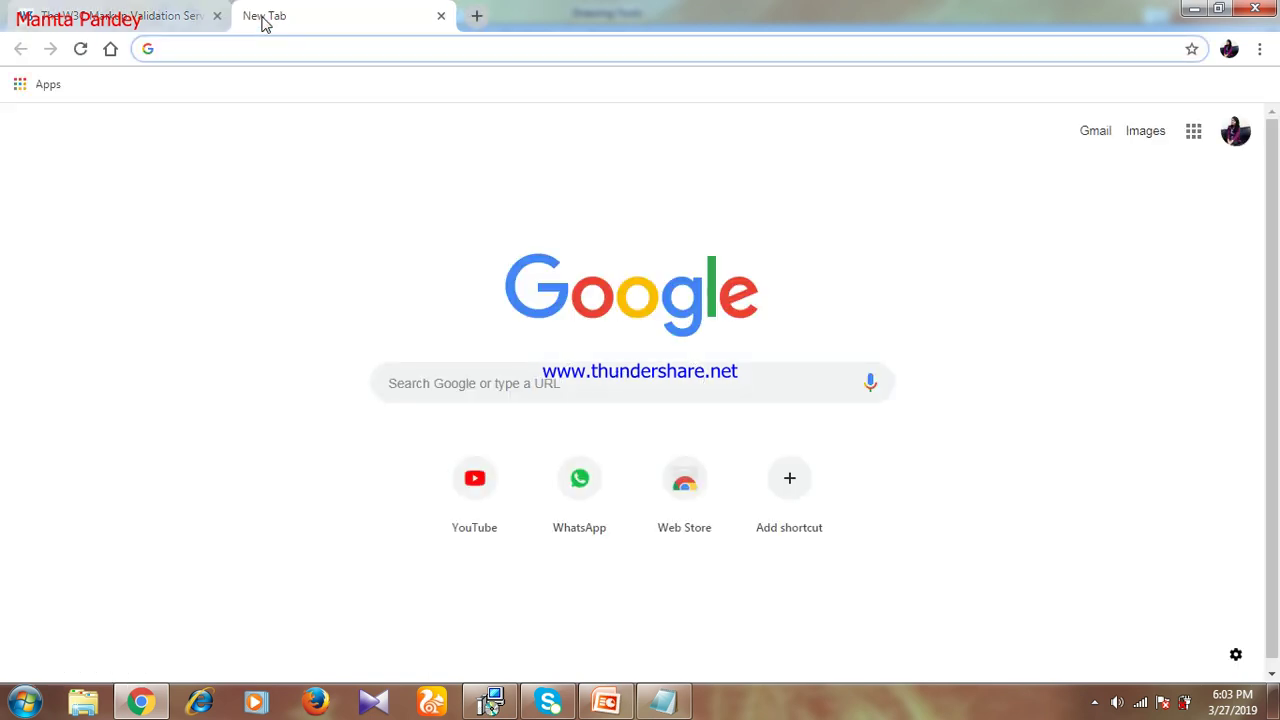
{"action": "type", "text": "craftsvilla"}
{"action": "key", "text": "Return"}
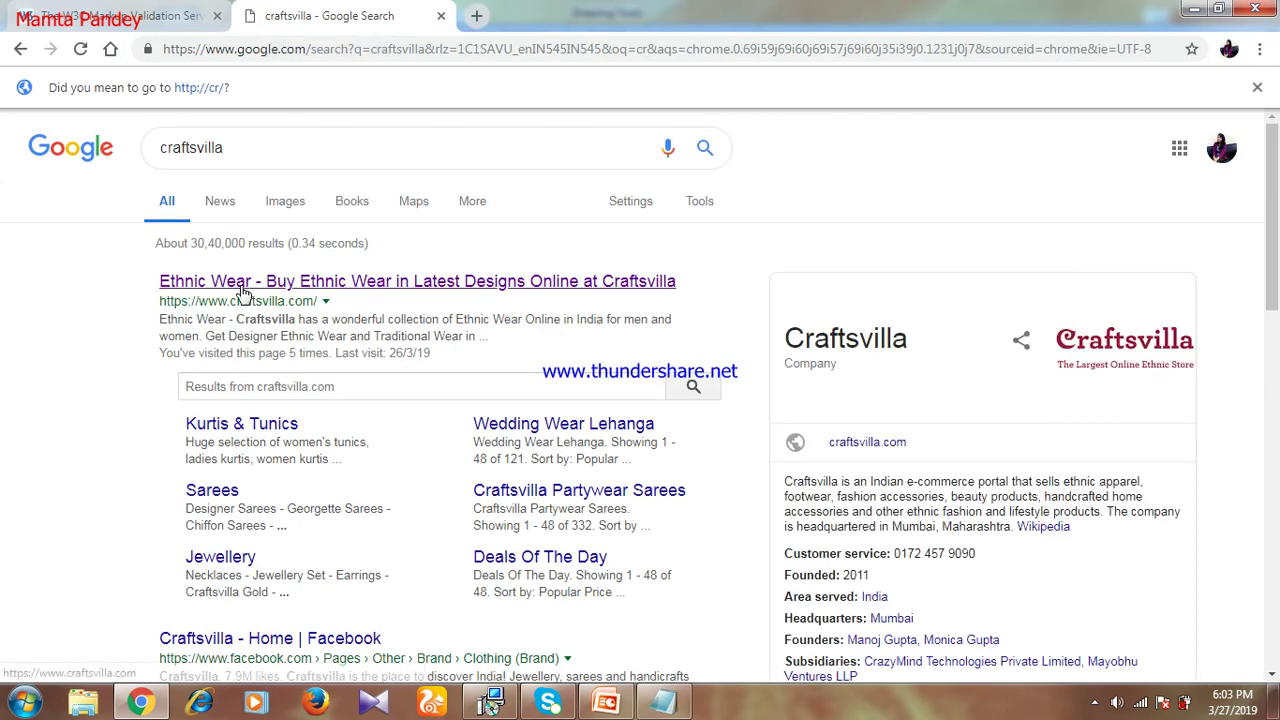
{"action": "left_click", "coordinate": [243, 290]}
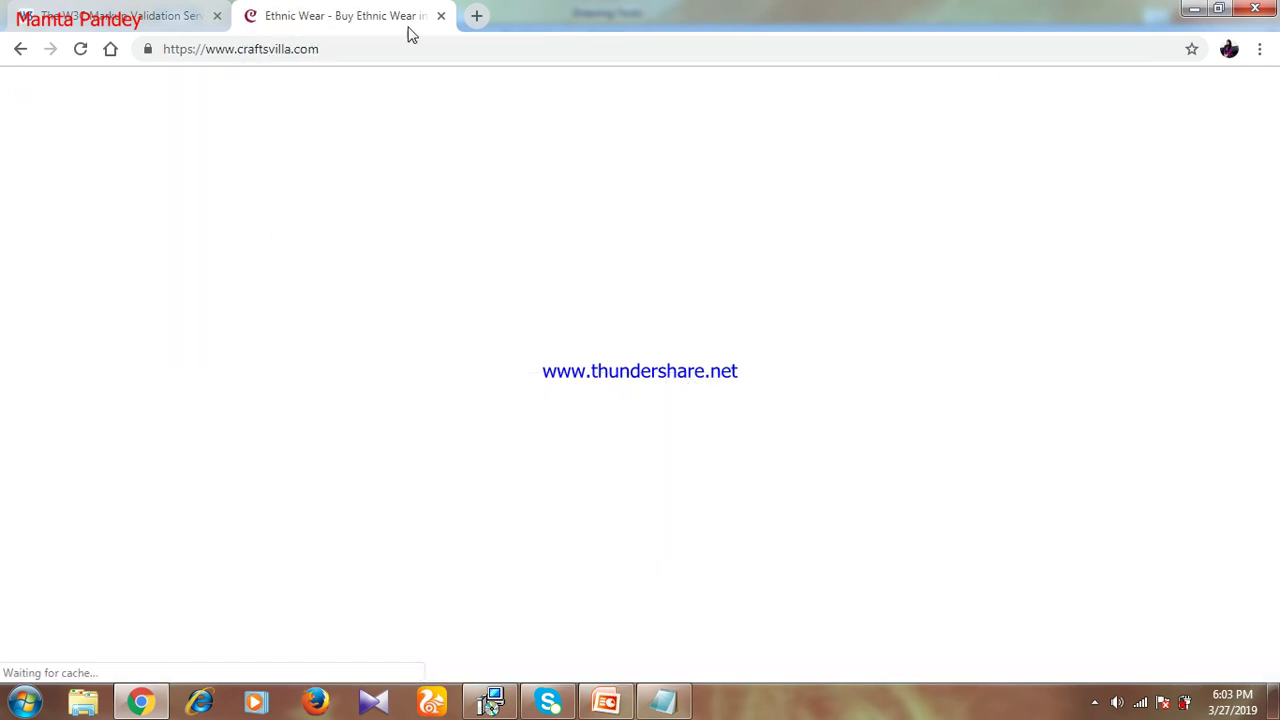
{"action": "left_click", "coordinate": [345, 47]}
{"action": "key", "text": "ctrl+c"}
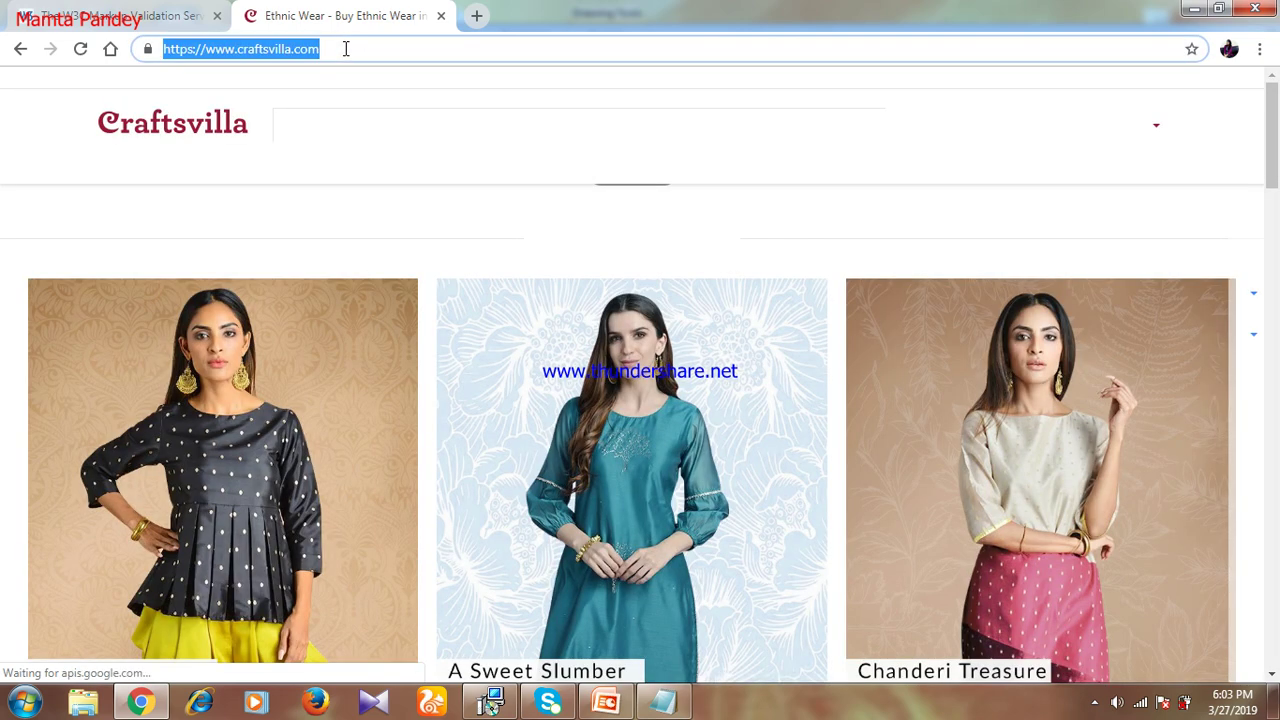
{"action": "left_click", "coordinate": [137, 10]}
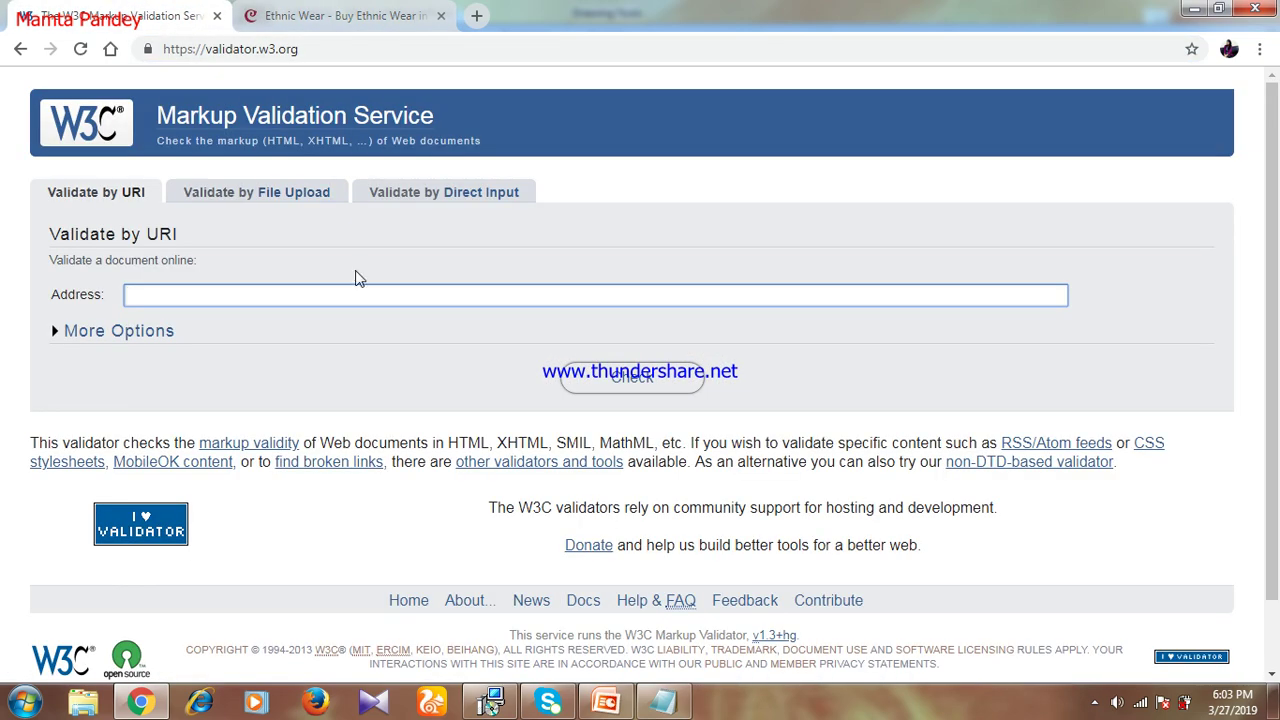
{"action": "left_click", "coordinate": [228, 287]}
{"action": "key", "text": "ctrl+v"}
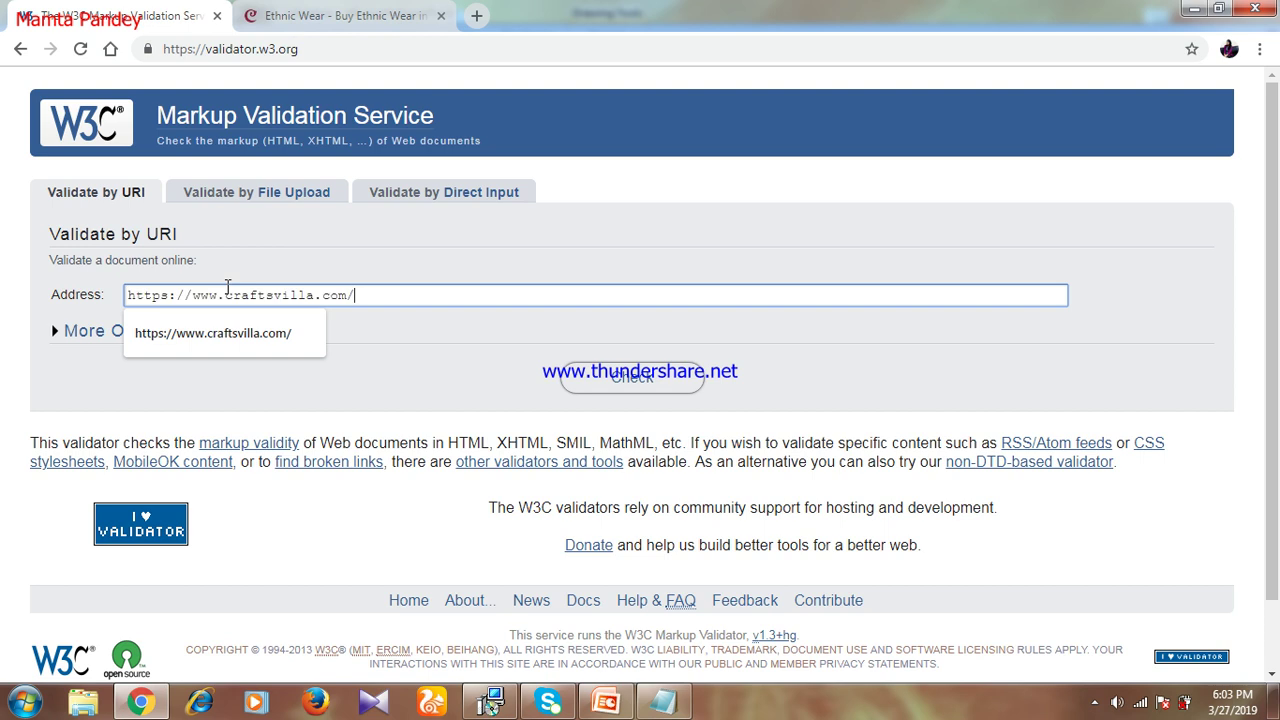
{"action": "left_click", "coordinate": [626, 383]}
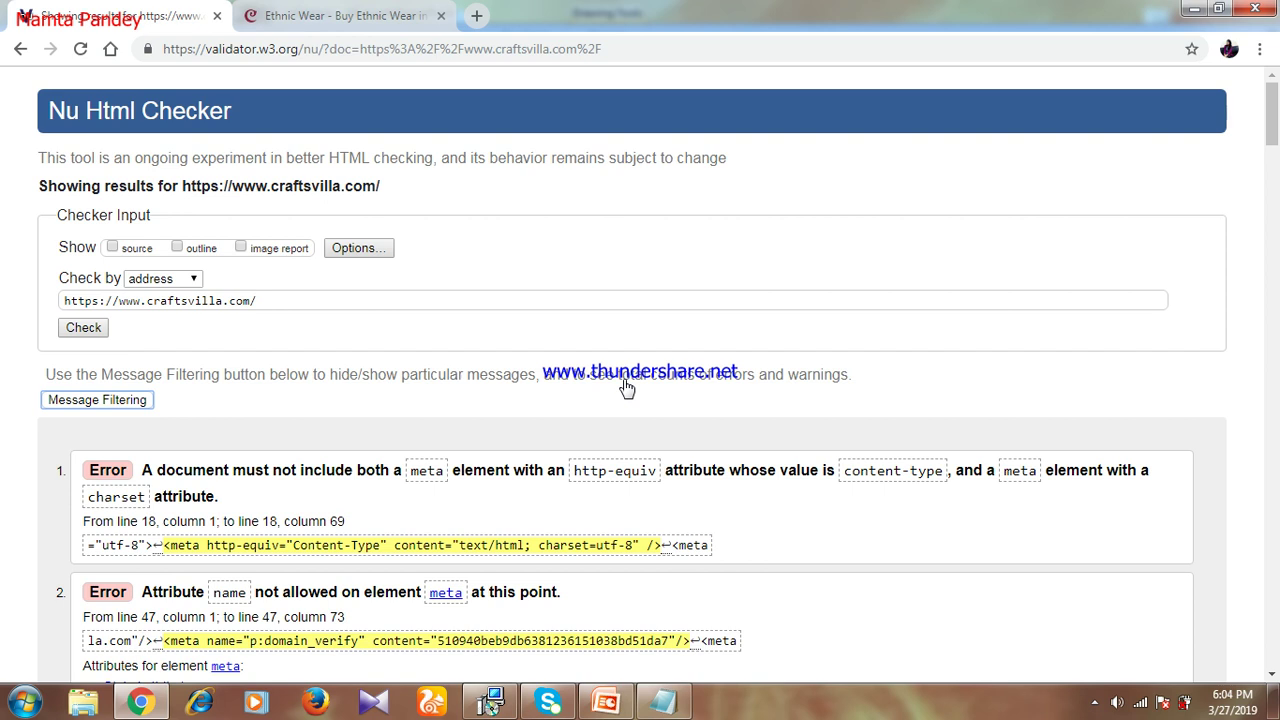
{"action": "mouse_move", "coordinate": [1272, 145]}
{"action": "left_mouse_down"}
{"action": "mouse_move", "coordinate": [1274, 447]}
{"action": "mouse_move", "coordinate": [1278, 124]}
{"action": "left_mouse_up"}
{"action": "left_click", "coordinate": [192, 280]}
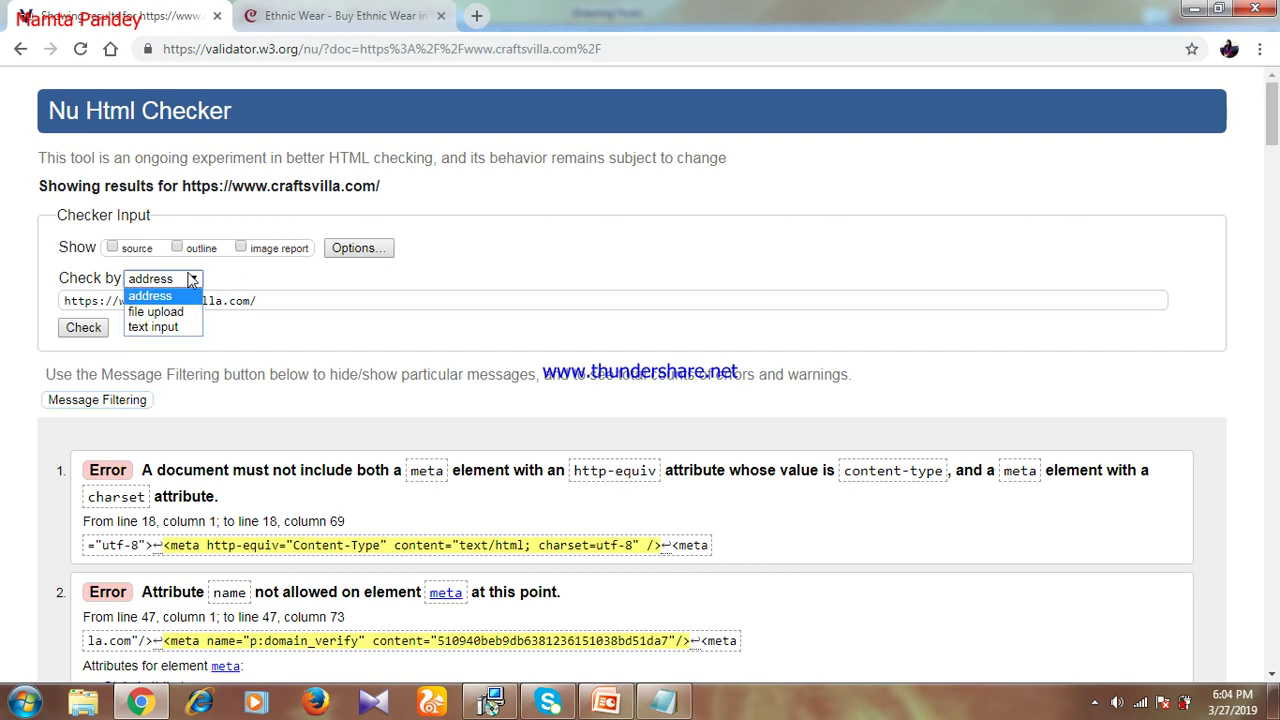
Set Check by to text input and delete the sample HTML from the input box
{"action": "left_click", "coordinate": [156, 312]}
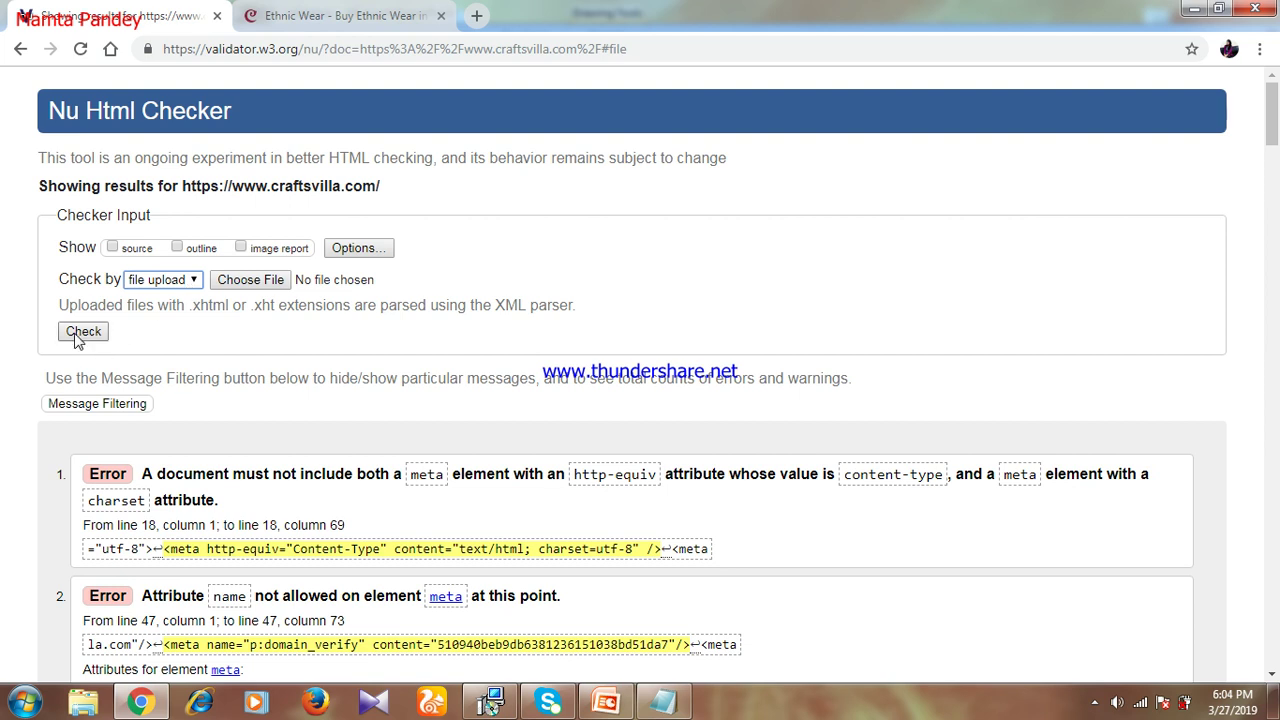
{"action": "left_click", "coordinate": [185, 285]}
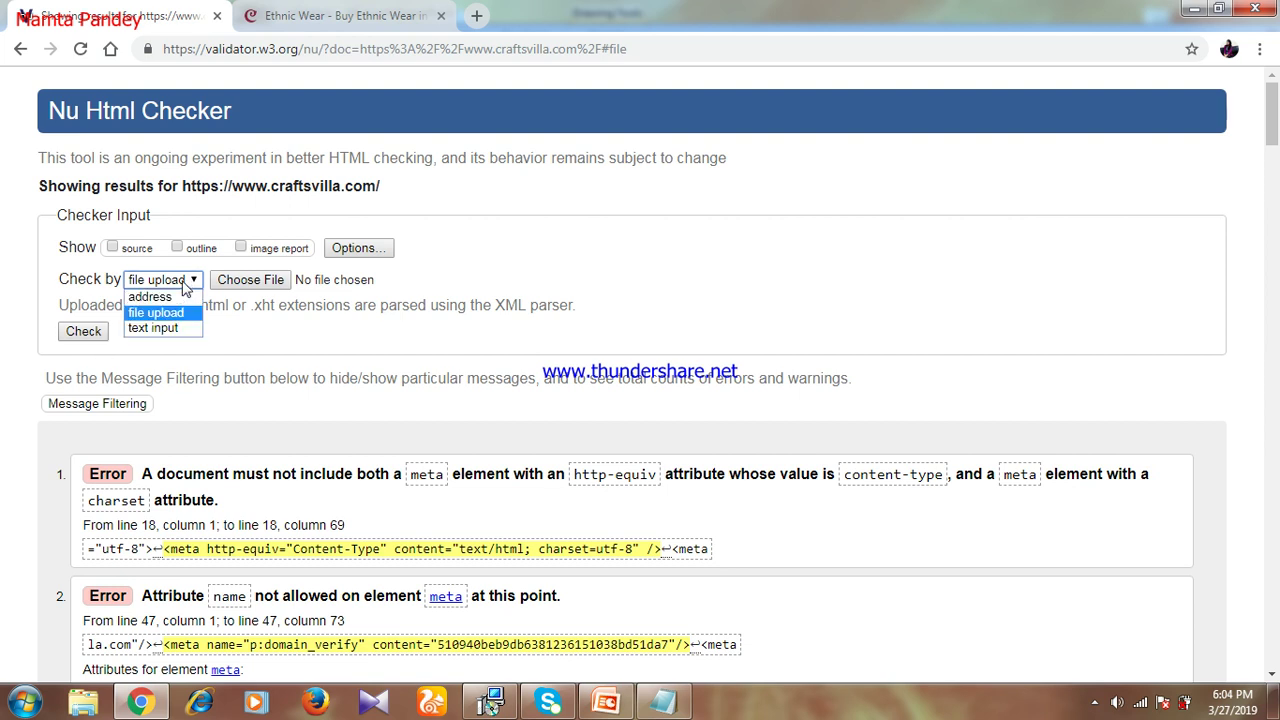
{"action": "left_click", "coordinate": [153, 328]}
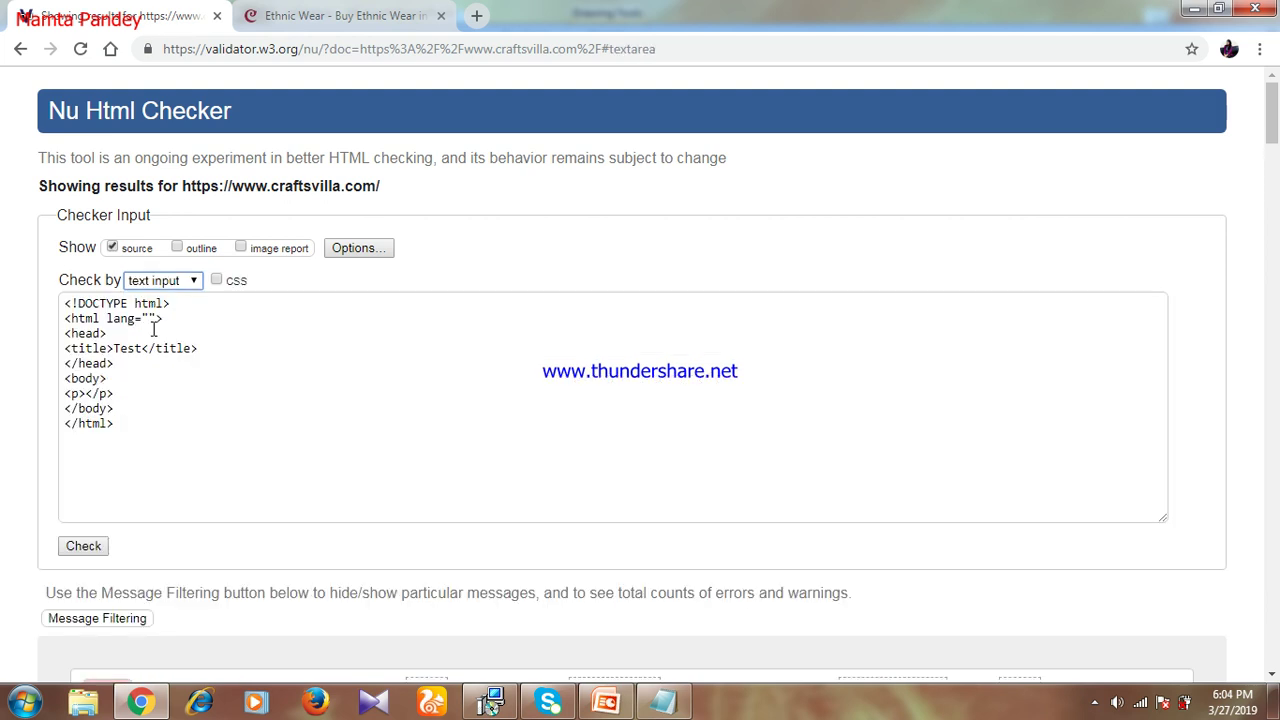
{"action": "left_click_drag", "start_coordinate": [151, 446], "coordinate": [57, 308]}
{"action": "key", "text": "BackSpace"}
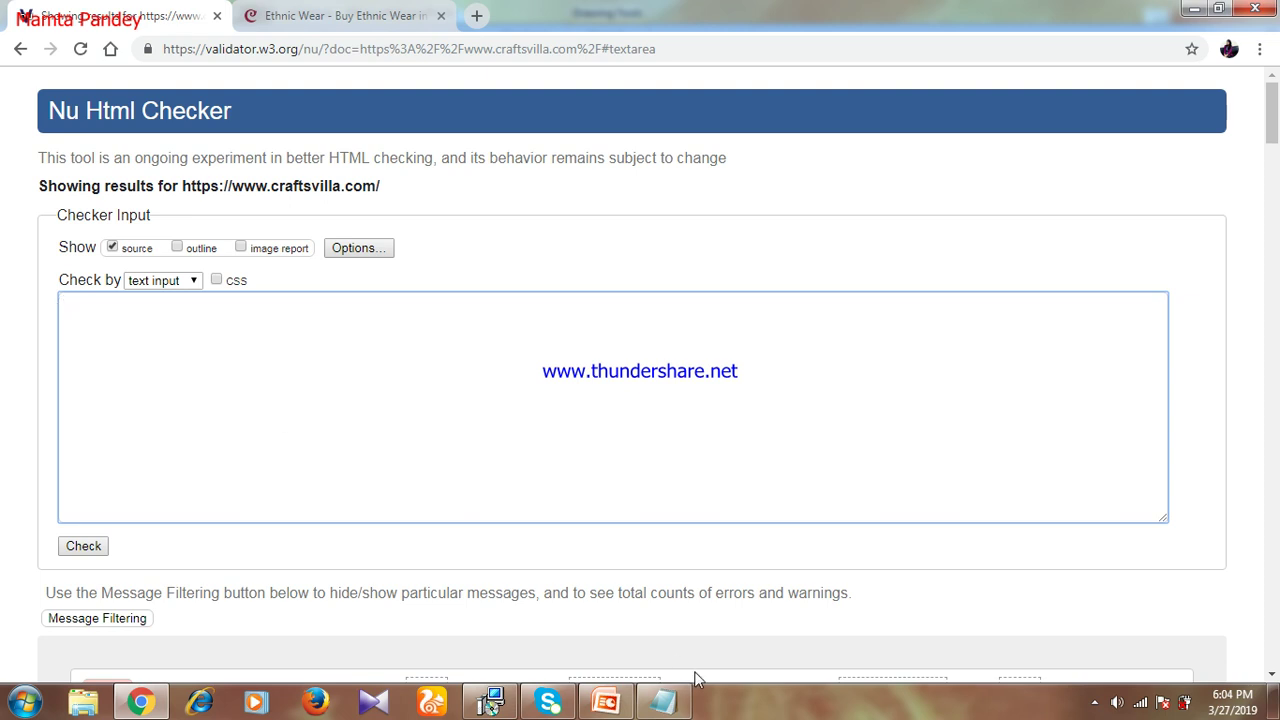
{"action": "left_click", "coordinate": [672, 705]}
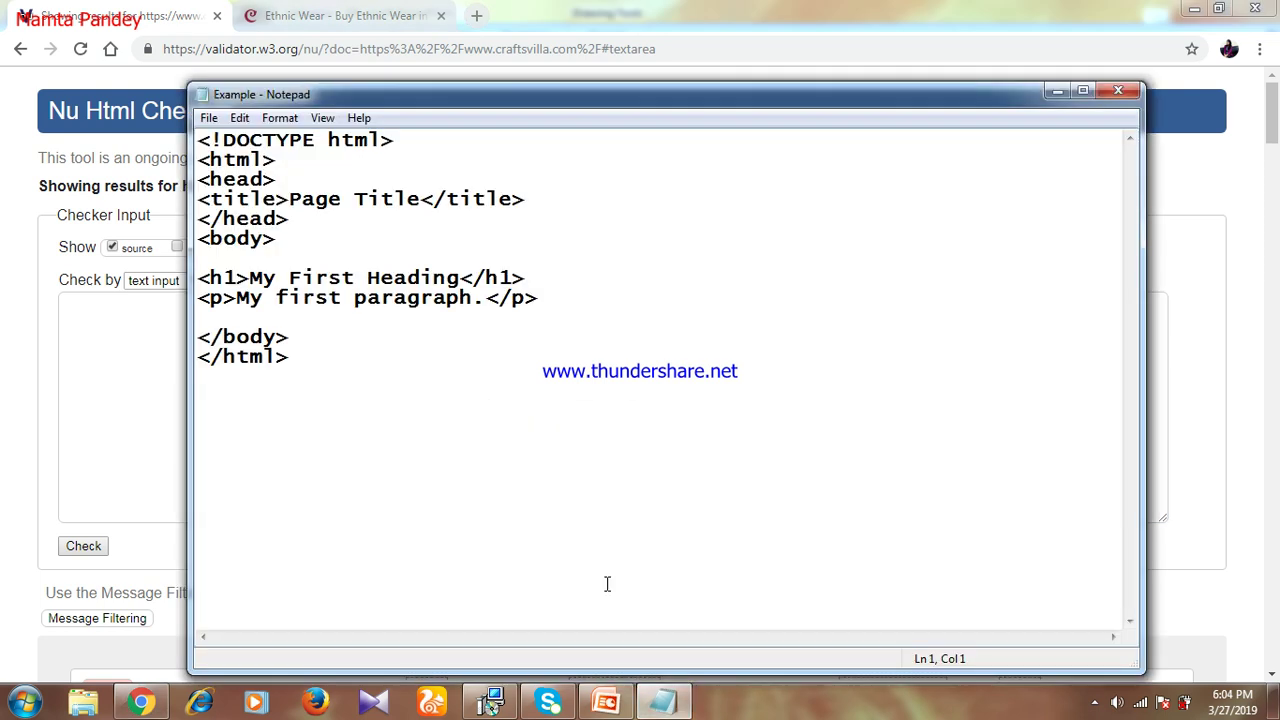
Paste the Example HTML from Notepad into the checker and check it, getting a lang warning
{"action": "left_click_drag", "start_coordinate": [346, 371], "coordinate": [177, 134]}
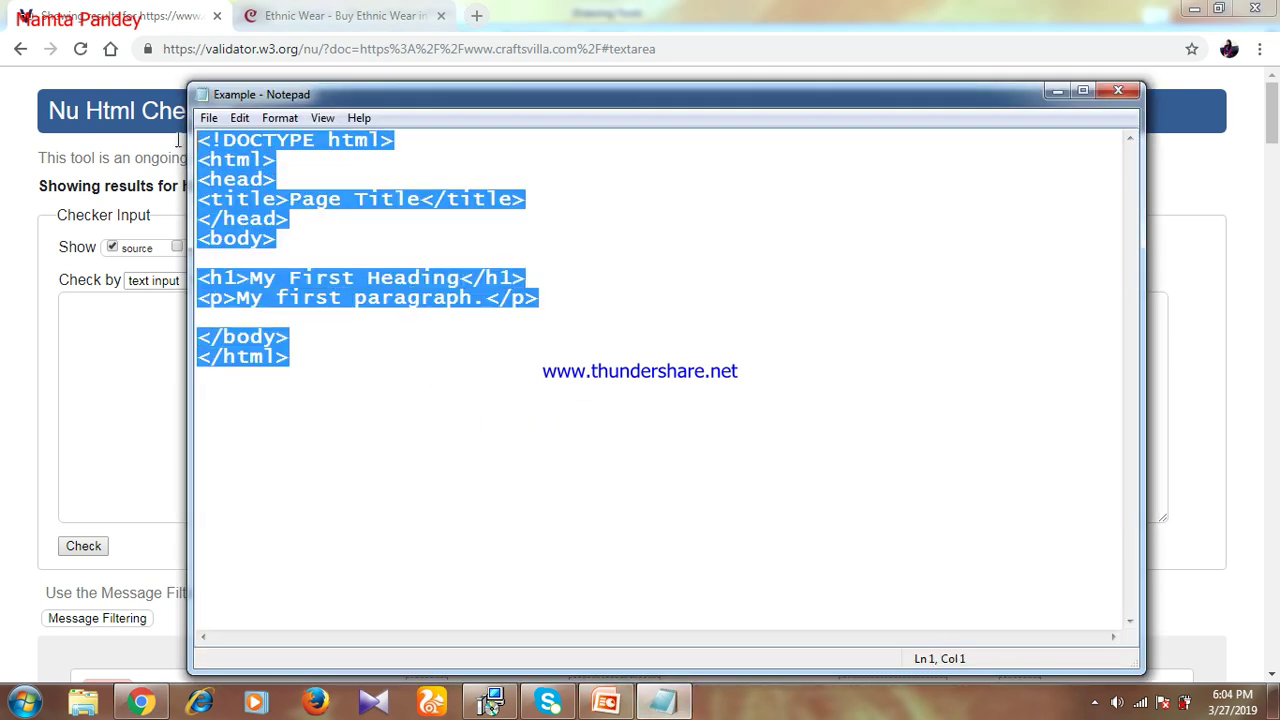
{"action": "key", "text": "ctrl+c"}
{"action": "left_click", "coordinate": [80, 326]}
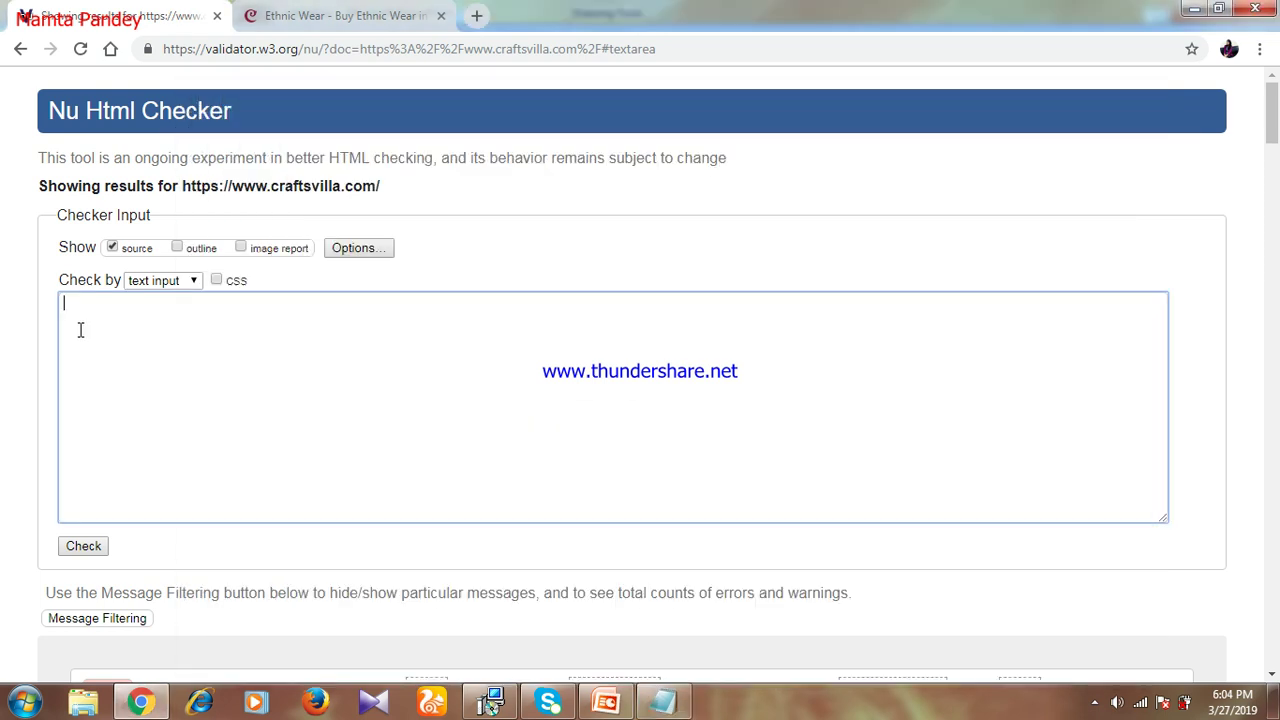
{"action": "key", "text": "ctrl+v"}
{"action": "left_click", "coordinate": [83, 549]}
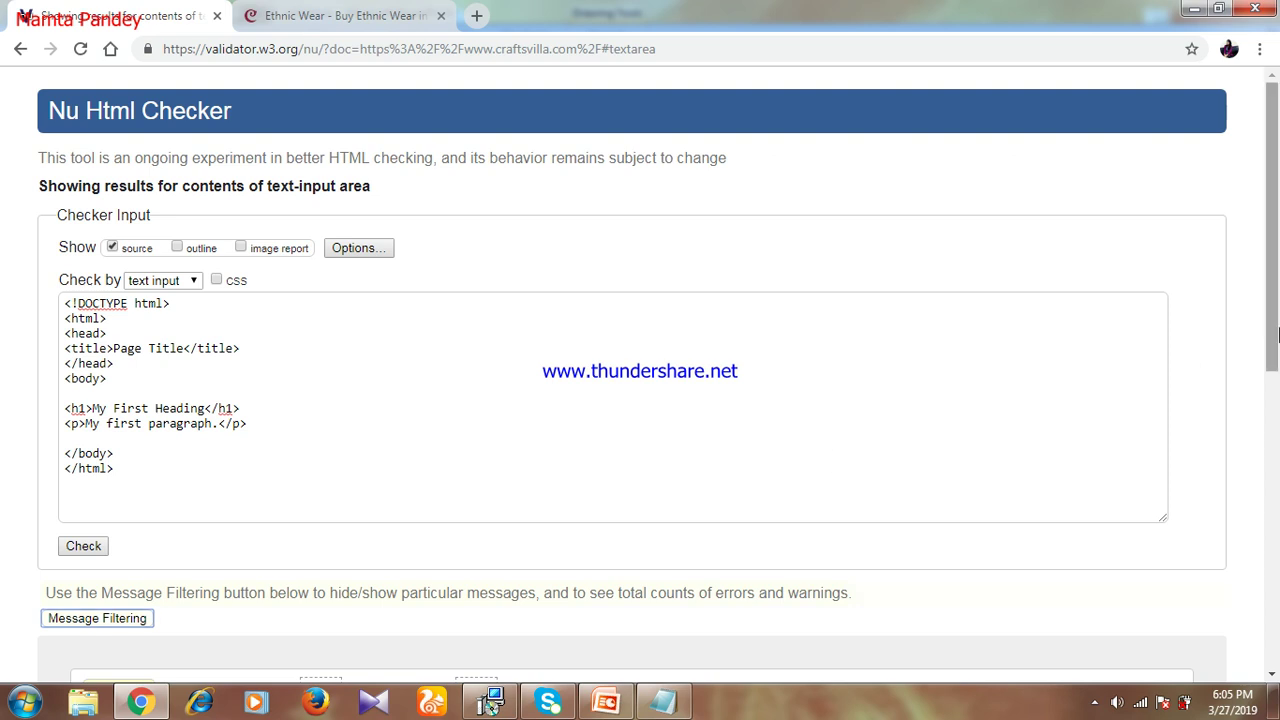
{"action": "left_click_drag", "start_coordinate": [1277, 312], "coordinate": [1277, 514]}
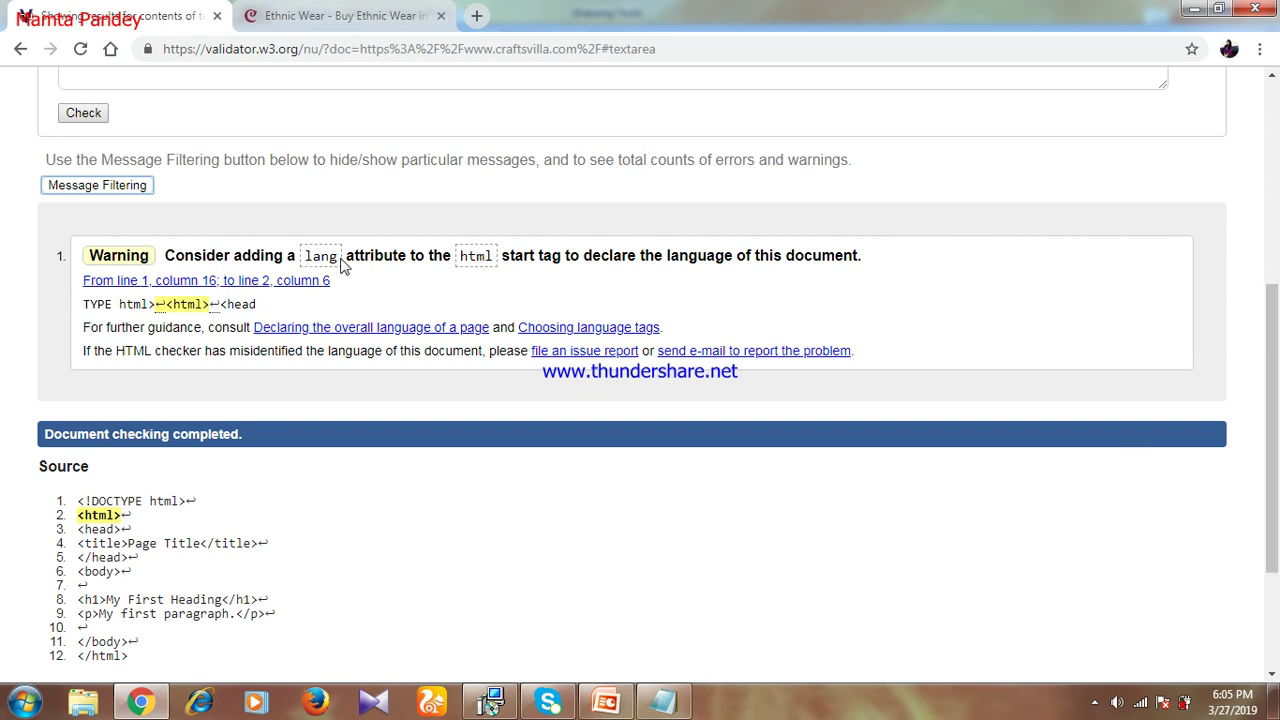
{"action": "left_click_drag", "start_coordinate": [1278, 366], "coordinate": [1278, 164]}
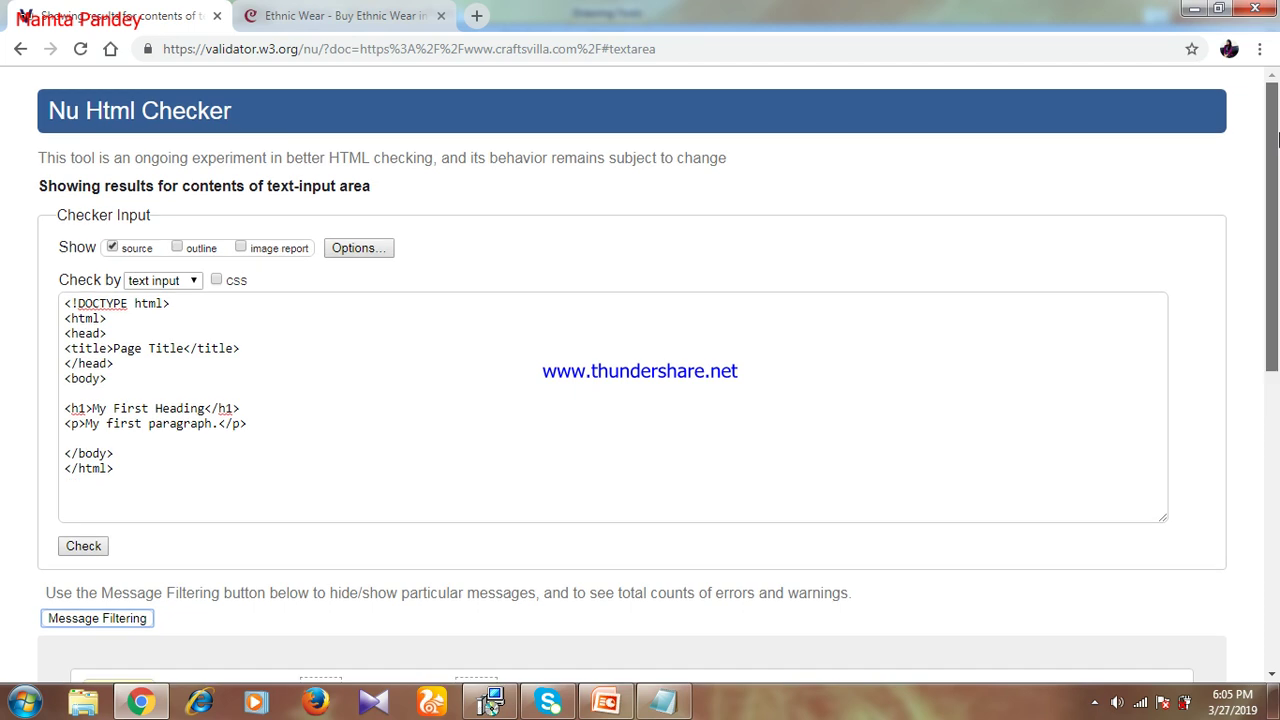
Add lang="en" to the html start tag and re-check, confirming no errors or warnings
{"action": "left_click", "coordinate": [104, 318]}
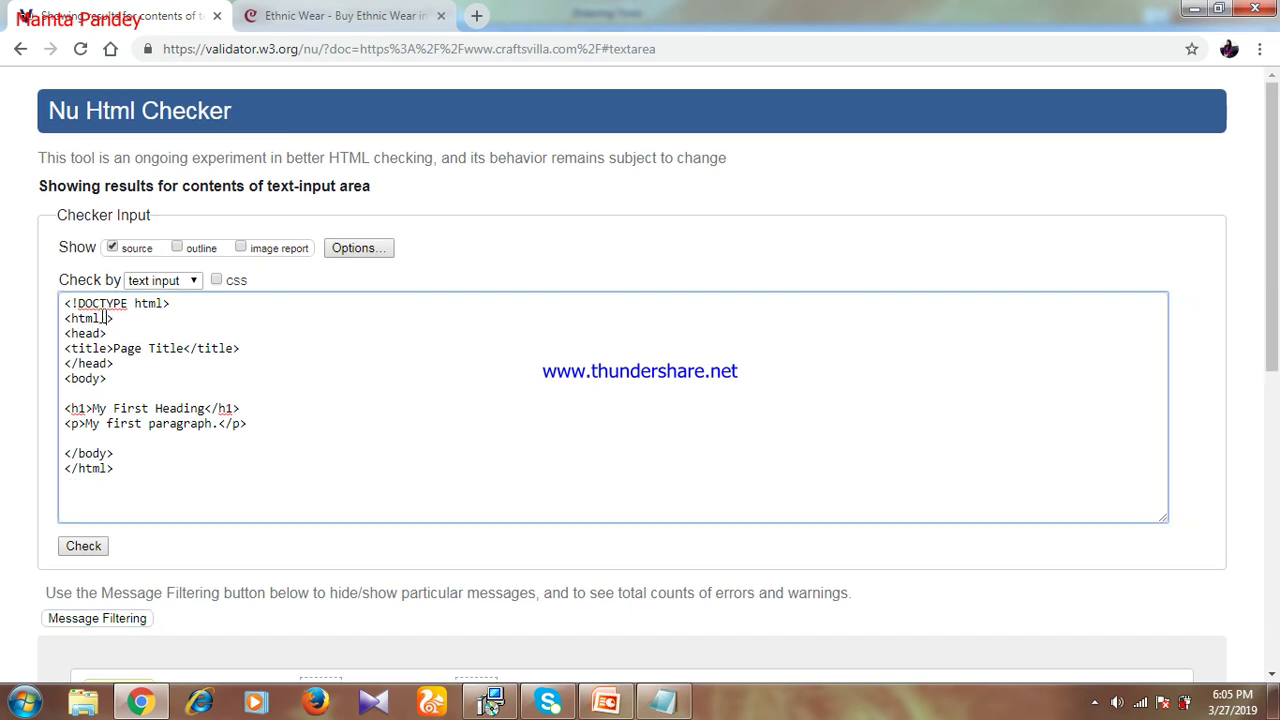
{"action": "type", "text": "lang \"En\""}
{"action": "key", "text": "BackSpace"}
{"action": "type", "text": "e"}
{"action": "key", "text": "BackSpace"}
{"action": "type", "text": "="}
{"action": "left_click", "coordinate": [86, 548]}
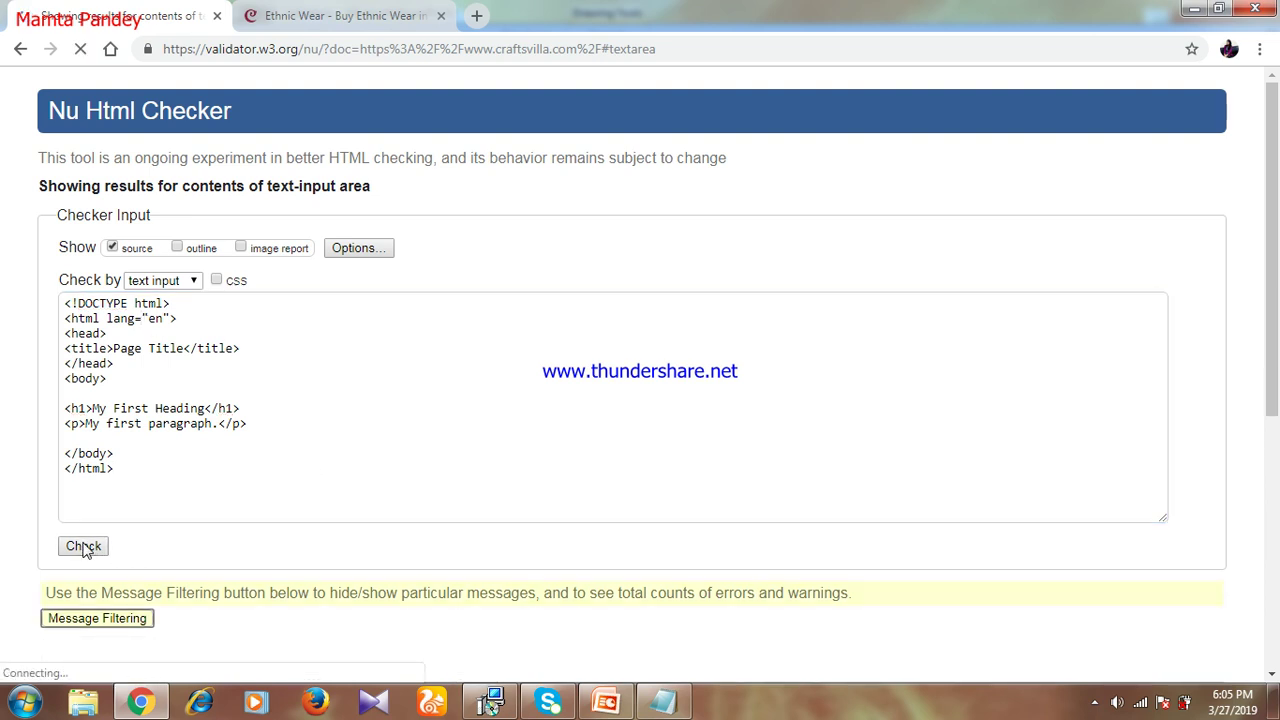
{"action": "left_click_drag", "start_coordinate": [1278, 273], "coordinate": [1278, 443]}
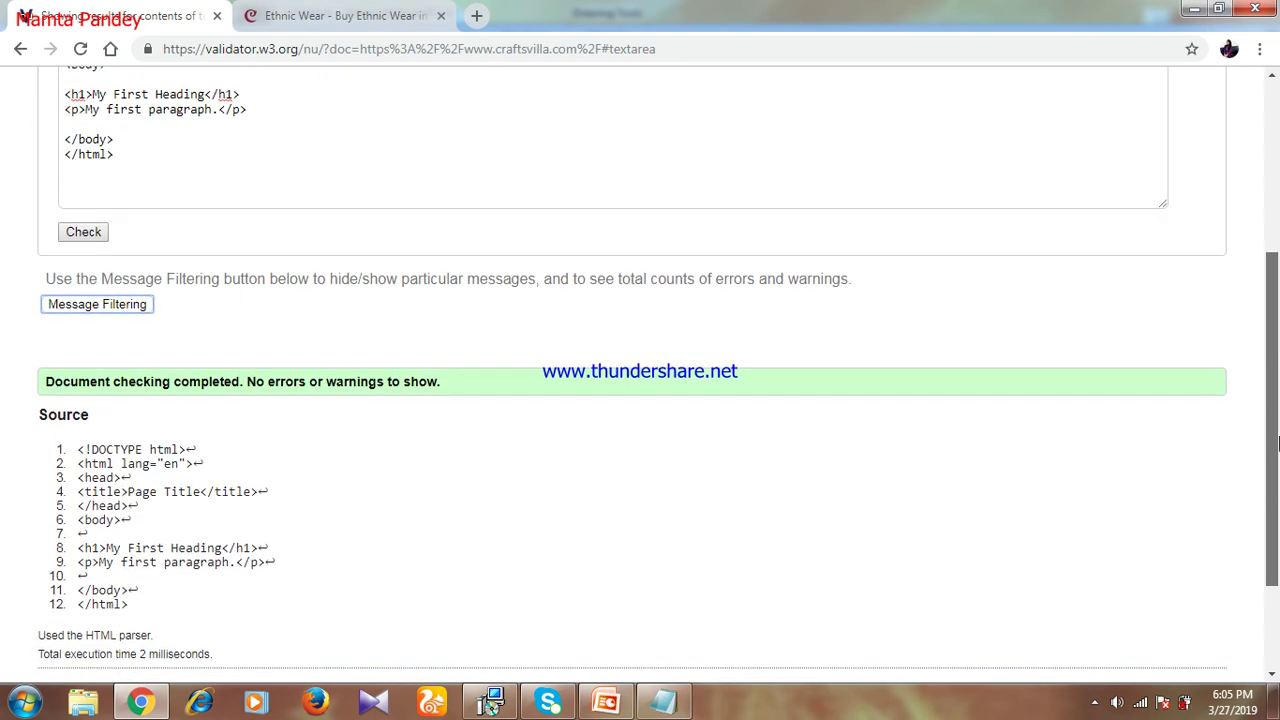
{"action": "left_click_drag", "start_coordinate": [1278, 443], "coordinate": [1275, 238]}
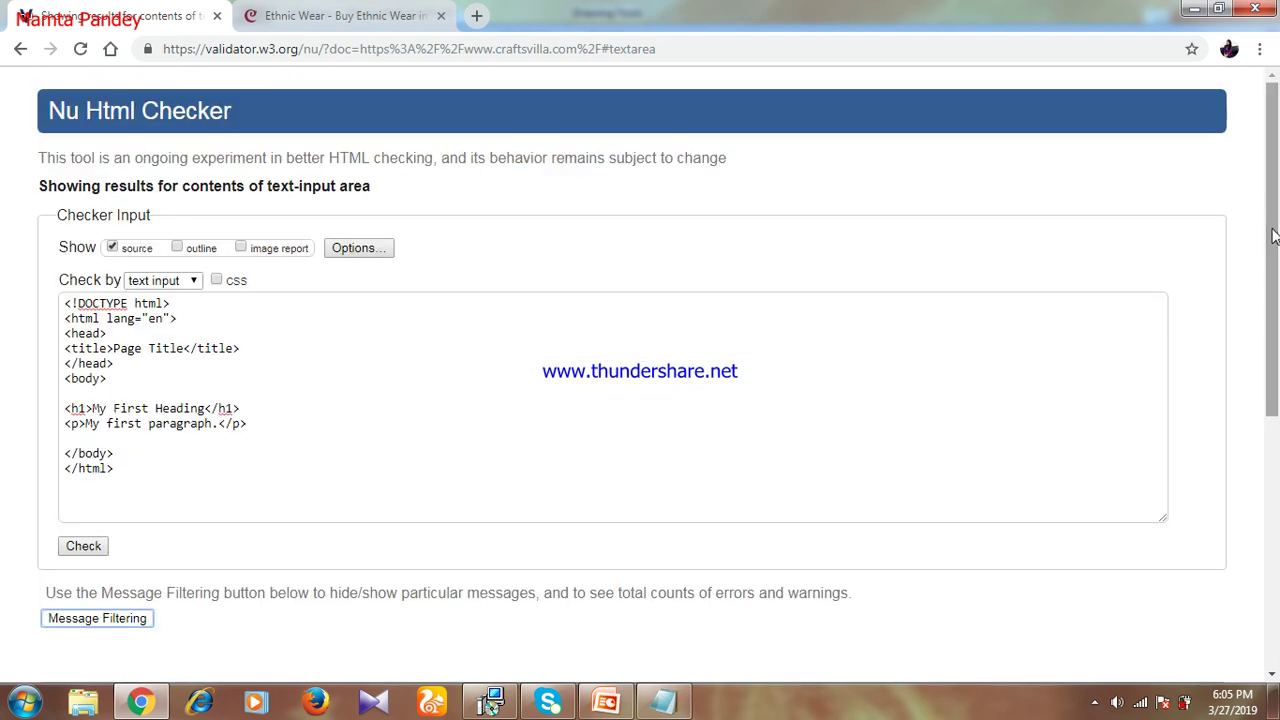
{"action": "mouse_move", "coordinate": [1274, 235]}
{"action": "left_mouse_down"}
{"action": "mouse_move", "coordinate": [1276, 426]}
{"action": "mouse_move", "coordinate": [1276, 210]}
{"action": "left_mouse_up"}
{"action": "left_click_drag", "start_coordinate": [1278, 204], "coordinate": [1278, 163]}
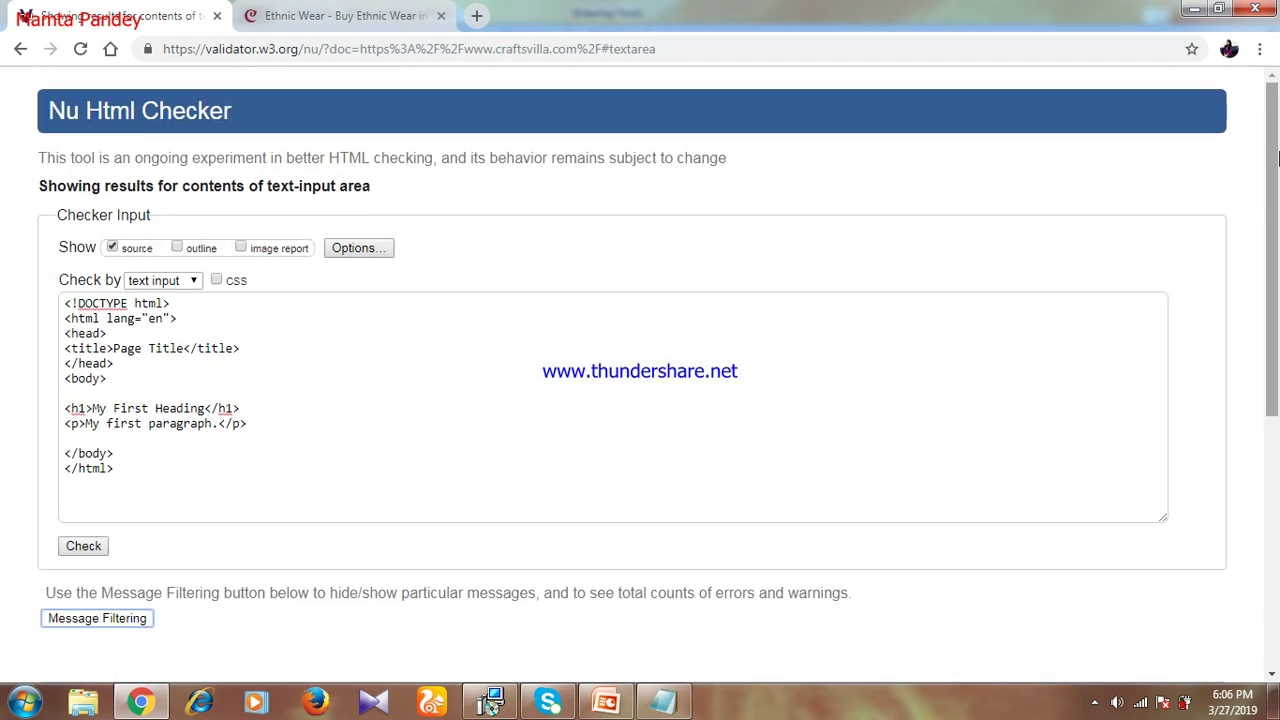